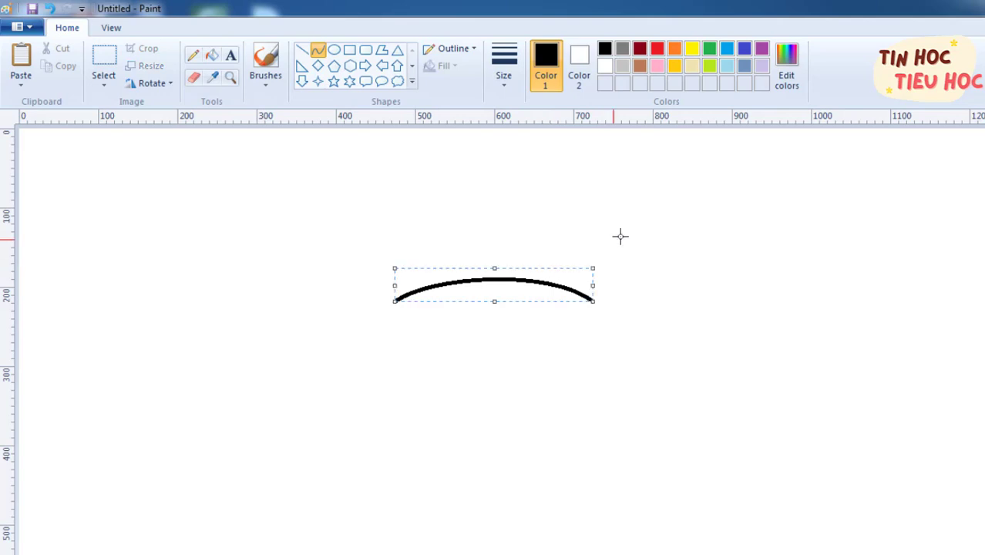
Step: Draw the hat brim's lower curve beneath the existing arc and close both ends with short rounded curves
{"action": "left_click", "coordinate": [619, 236]}
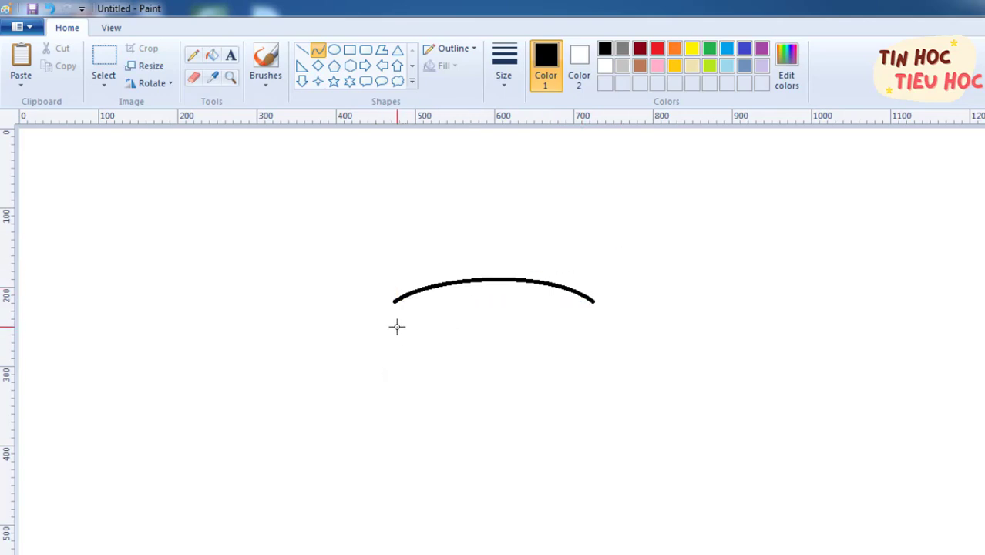
{"action": "left_click_drag", "start_coordinate": [396, 327], "coordinate": [585, 323]}
{"action": "left_click_drag", "start_coordinate": [403, 326], "coordinate": [452, 304]}
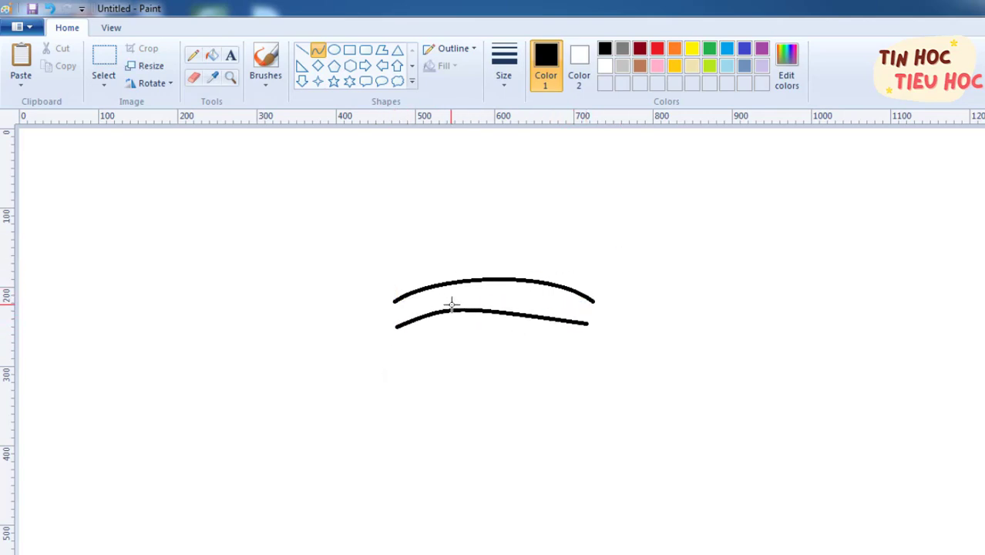
{"action": "left_click_drag", "start_coordinate": [534, 314], "coordinate": [541, 298]}
{"action": "left_click", "coordinate": [585, 242]}
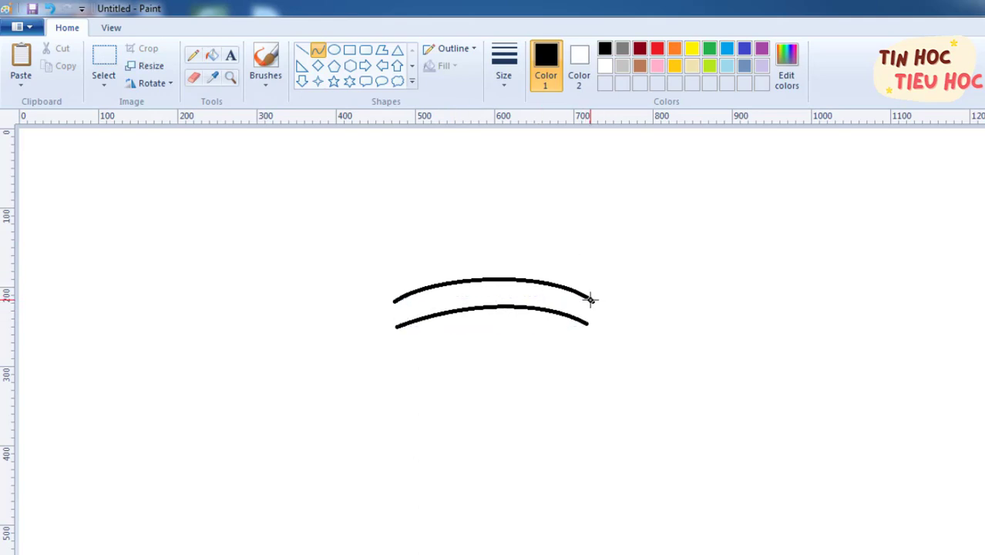
{"action": "left_click_drag", "start_coordinate": [594, 300], "coordinate": [599, 314]}
{"action": "mouse_move", "coordinate": [395, 300]}
{"action": "left_mouse_down"}
{"action": "mouse_move", "coordinate": [395, 326]}
{"action": "mouse_move", "coordinate": [389, 308]}
{"action": "mouse_move", "coordinate": [381, 326]}
{"action": "mouse_move", "coordinate": [385, 316]}
{"action": "left_mouse_up"}
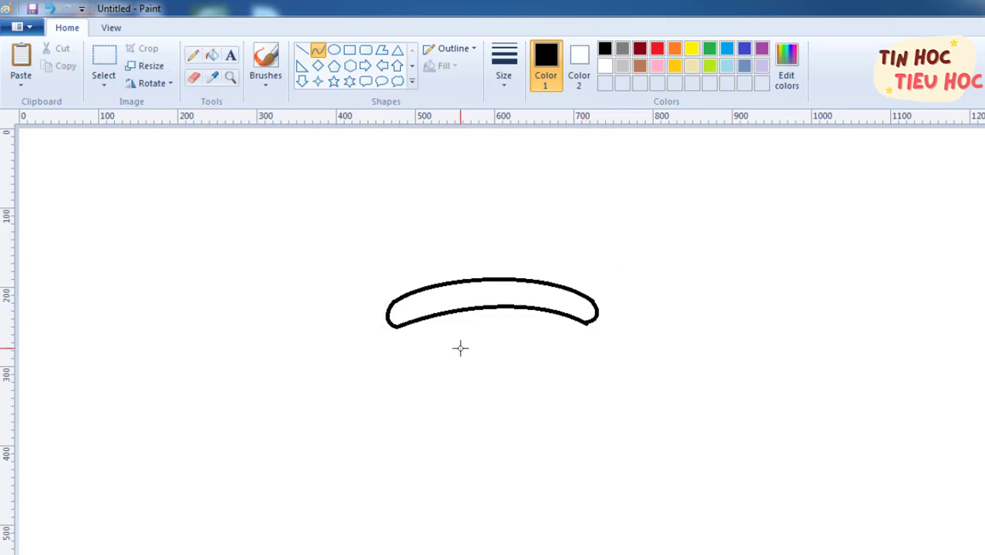
Step: Draw a small oval nose centred a short distance below the hat brim
{"action": "left_click", "coordinate": [334, 49]}
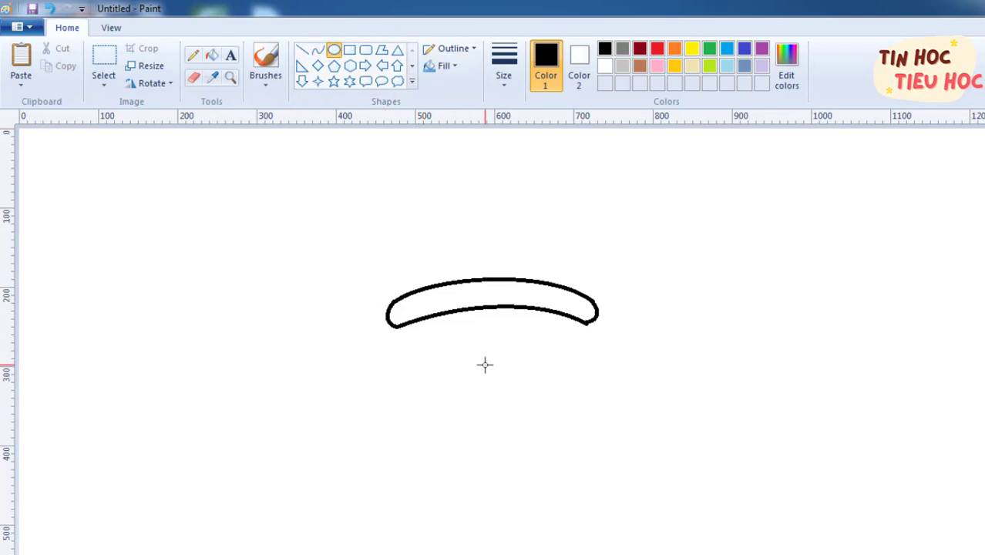
{"action": "mouse_move", "coordinate": [480, 358]}
{"action": "left_mouse_down"}
{"action": "mouse_move", "coordinate": [528, 385]}
{"action": "mouse_move", "coordinate": [530, 395]}
{"action": "mouse_move", "coordinate": [494, 376]}
{"action": "mouse_move", "coordinate": [519, 391]}
{"action": "left_mouse_up"}
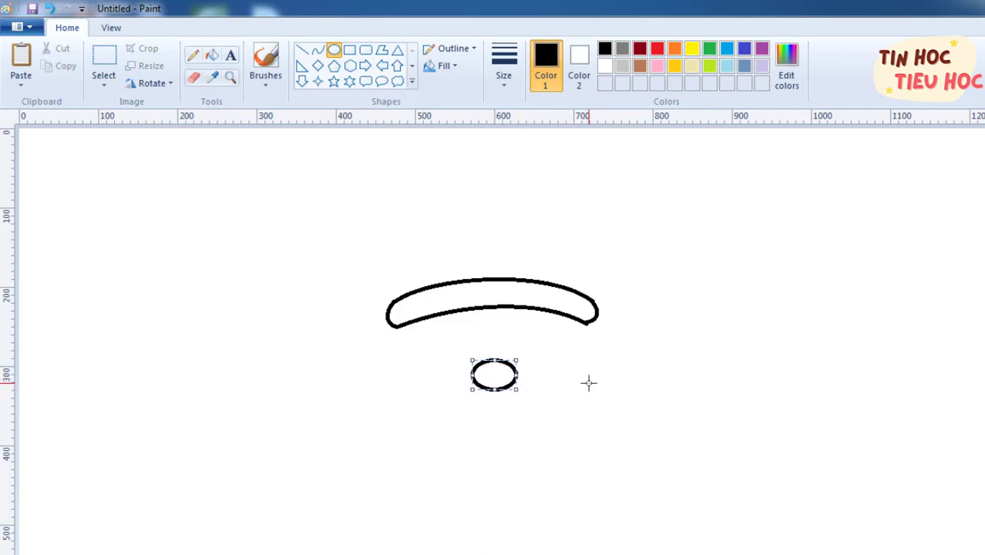
{"action": "left_click", "coordinate": [588, 383]}
Step: Draw the hat's left side as a curve rising from the brim's left end and bending inward near the crown
{"action": "left_click", "coordinate": [318, 49]}
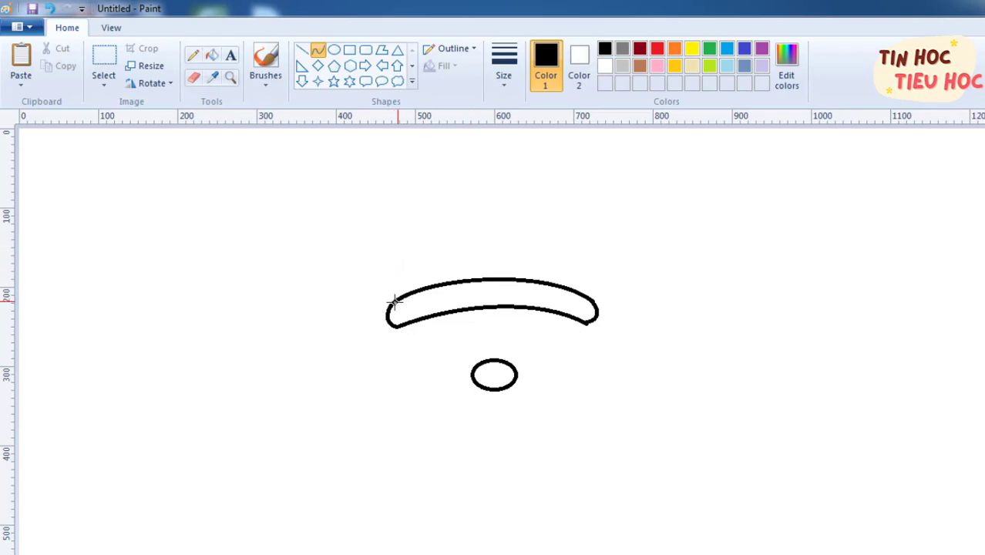
{"action": "mouse_move", "coordinate": [391, 300]}
{"action": "left_mouse_down"}
{"action": "mouse_move", "coordinate": [449, 204]}
{"action": "mouse_move", "coordinate": [483, 192]}
{"action": "left_mouse_up"}
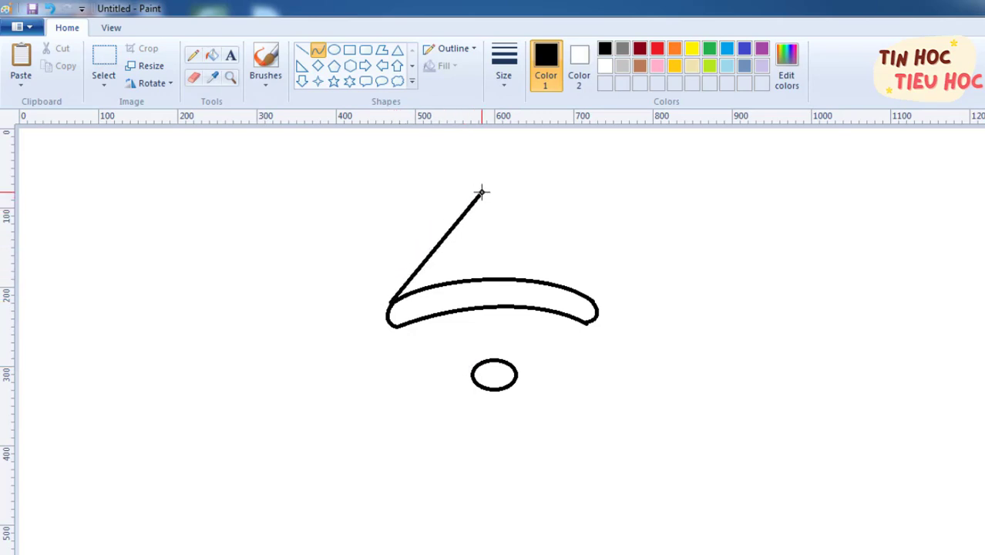
{"action": "left_click", "coordinate": [394, 261]}
{"action": "left_click_drag", "start_coordinate": [393, 261], "coordinate": [417, 206]}
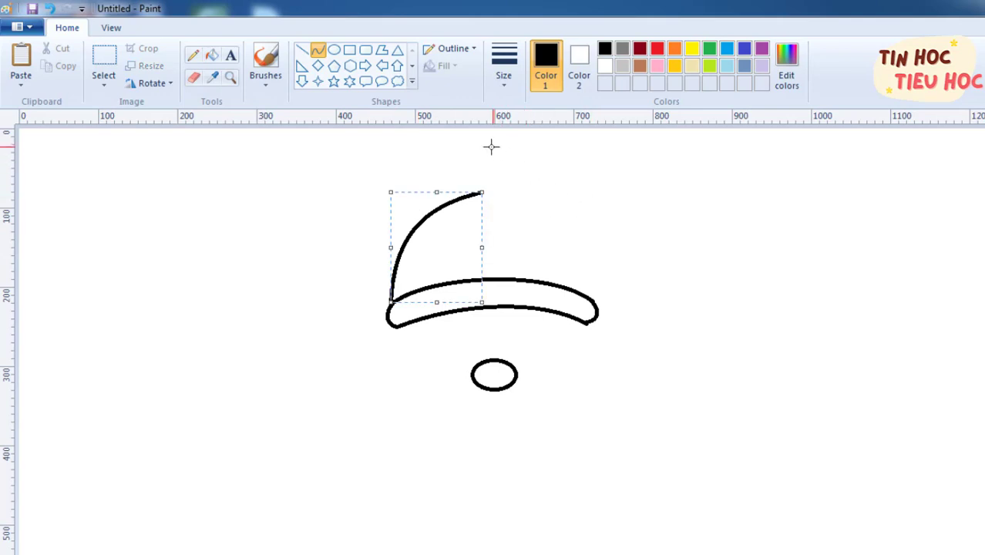
Step: Draw the hat's right side arching from the brim's right end over to the tip, and a short fold curve beneath the tip
{"action": "left_click_drag", "start_coordinate": [418, 164], "coordinate": [587, 293]}
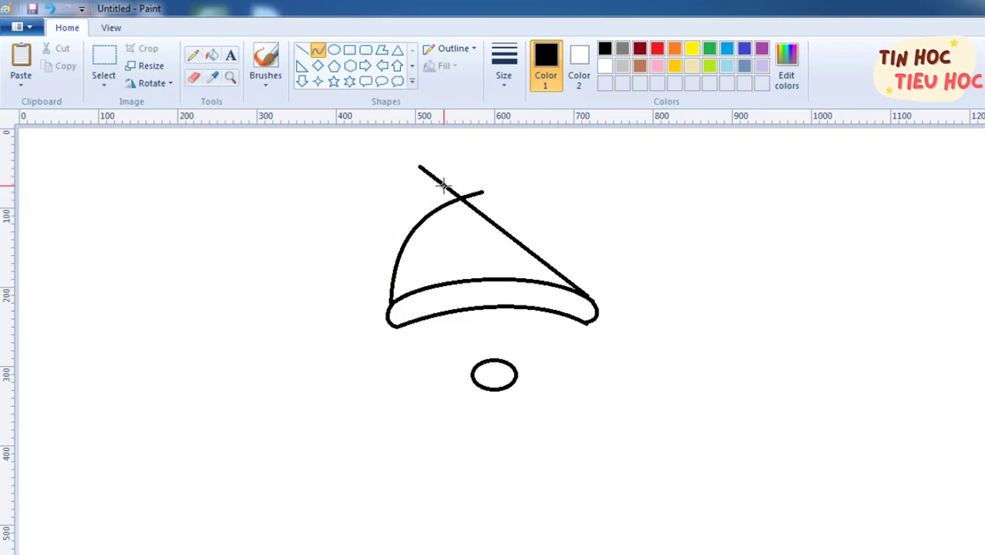
{"action": "left_click_drag", "start_coordinate": [437, 181], "coordinate": [501, 129]}
{"action": "left_click_drag", "start_coordinate": [563, 242], "coordinate": [603, 190]}
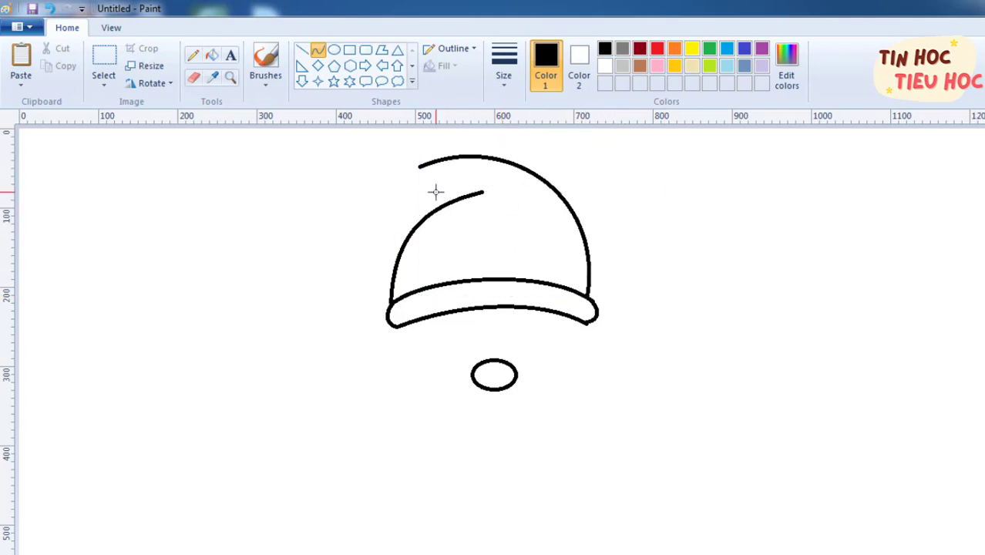
{"action": "left_click_drag", "start_coordinate": [417, 178], "coordinate": [449, 182]}
Step: Draw a small circular pompom at the drooping tip of the hat
{"action": "left_click", "coordinate": [334, 50]}
{"action": "mouse_move", "coordinate": [390, 154]}
{"action": "left_mouse_down"}
{"action": "mouse_move", "coordinate": [422, 187]}
{"action": "mouse_move", "coordinate": [392, 176]}
{"action": "mouse_move", "coordinate": [384, 188]}
{"action": "left_mouse_up"}
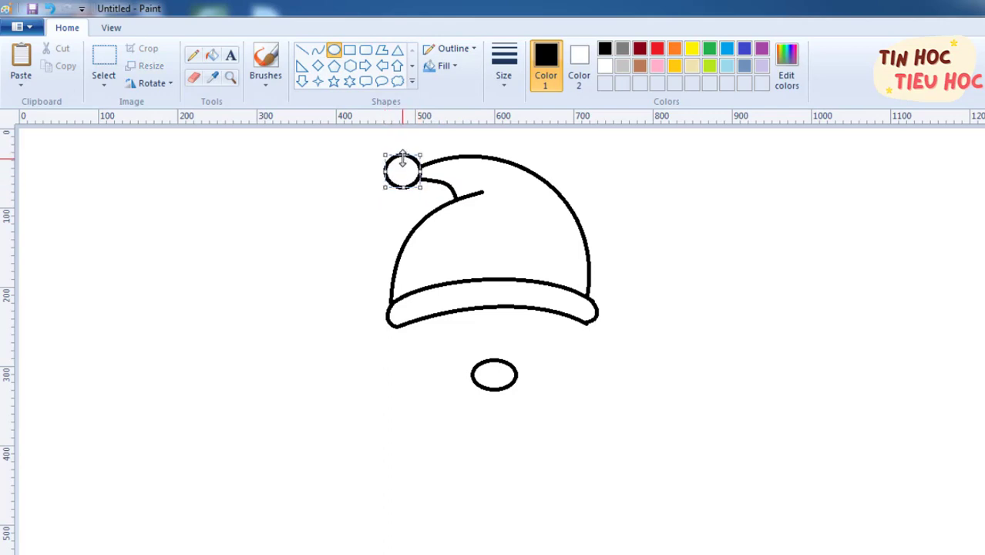
{"action": "left_click", "coordinate": [693, 233]}
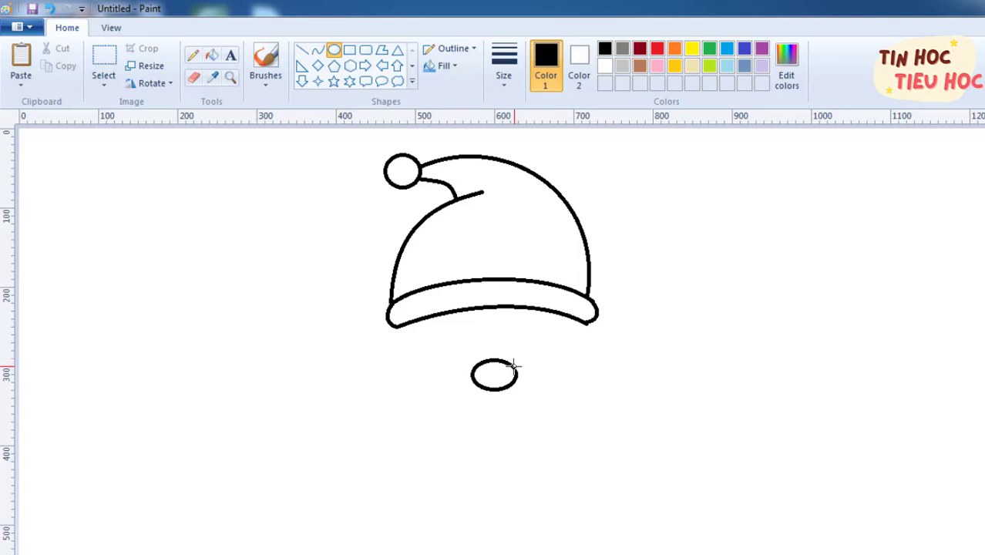
Step: Draw a two-sided moustache with curves spreading out from the nose and meeting just beneath it
{"action": "left_click_drag", "start_coordinate": [514, 366], "coordinate": [564, 404]}
{"action": "left_click", "coordinate": [48, 9]}
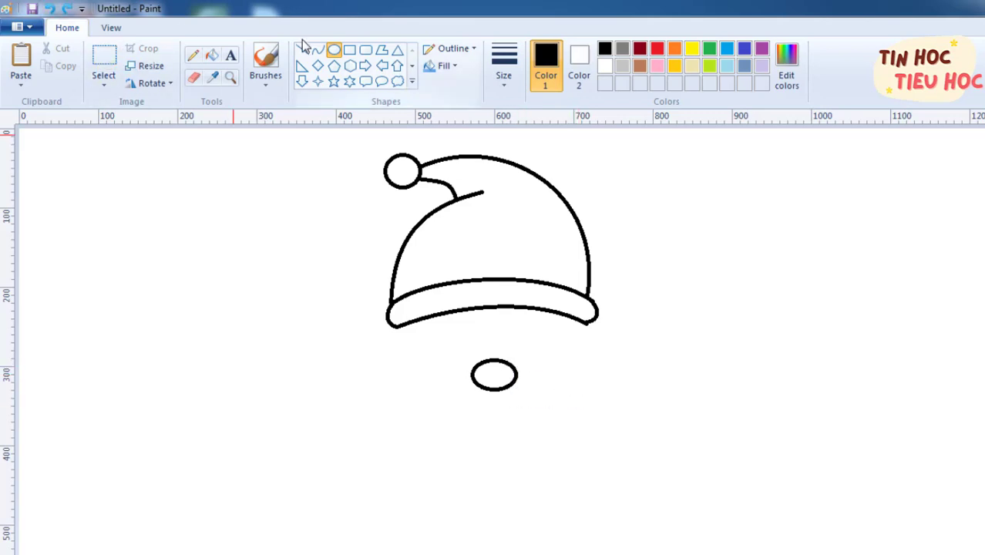
{"action": "left_click", "coordinate": [317, 50]}
{"action": "left_click_drag", "start_coordinate": [512, 368], "coordinate": [533, 363]}
{"action": "mouse_move", "coordinate": [474, 366]}
{"action": "left_mouse_down"}
{"action": "mouse_move", "coordinate": [418, 392]}
{"action": "mouse_move", "coordinate": [426, 398]}
{"action": "mouse_move", "coordinate": [429, 380]}
{"action": "mouse_move", "coordinate": [456, 371]}
{"action": "mouse_move", "coordinate": [432, 385]}
{"action": "left_mouse_up"}
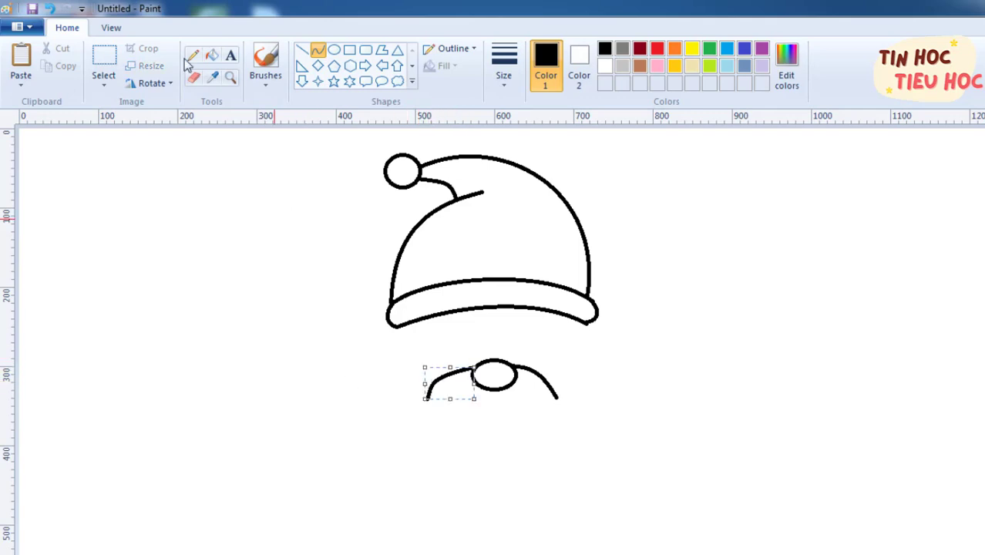
{"action": "left_click", "coordinate": [374, 403]}
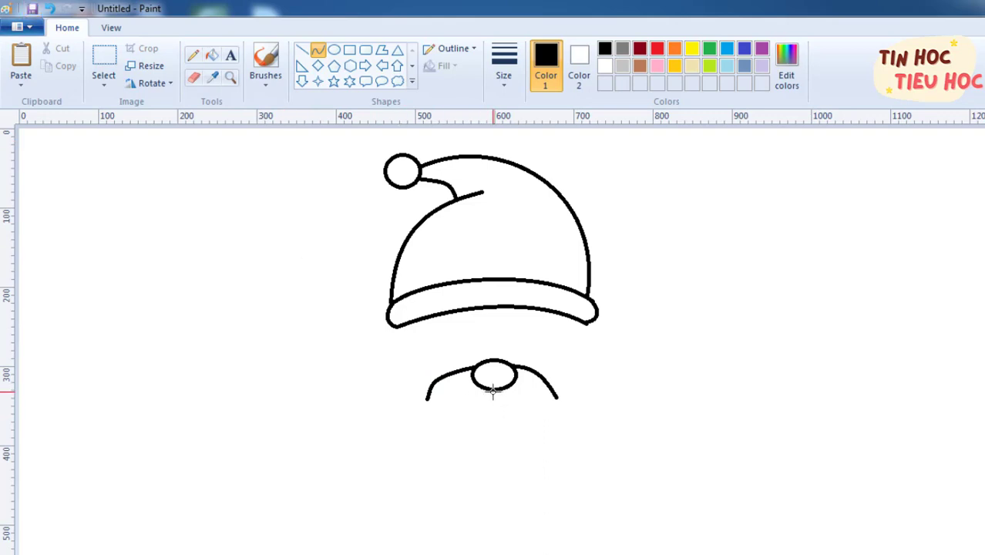
{"action": "mouse_move", "coordinate": [493, 392]}
{"action": "left_mouse_down"}
{"action": "mouse_move", "coordinate": [429, 400]}
{"action": "mouse_move", "coordinate": [462, 397]}
{"action": "mouse_move", "coordinate": [444, 409]}
{"action": "mouse_move", "coordinate": [479, 401]}
{"action": "mouse_move", "coordinate": [449, 417]}
{"action": "mouse_move", "coordinate": [457, 403]}
{"action": "mouse_move", "coordinate": [433, 388]}
{"action": "mouse_move", "coordinate": [555, 397]}
{"action": "mouse_move", "coordinate": [529, 410]}
{"action": "mouse_move", "coordinate": [539, 385]}
{"action": "left_mouse_up"}
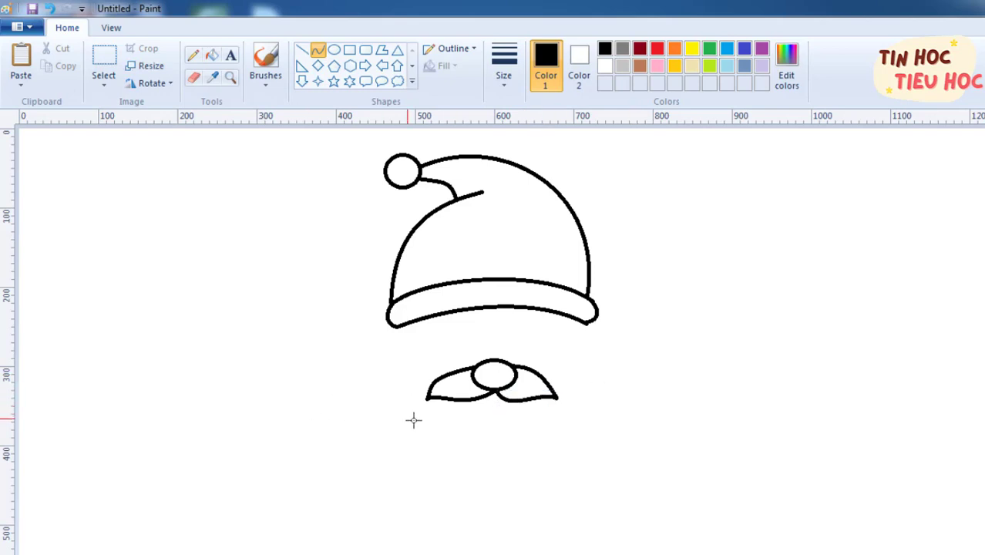
Step: Draw a U-shaped mouth under the moustache and curved face sides joining the hat brim to the moustache
{"action": "left_click_drag", "start_coordinate": [510, 400], "coordinate": [501, 434]}
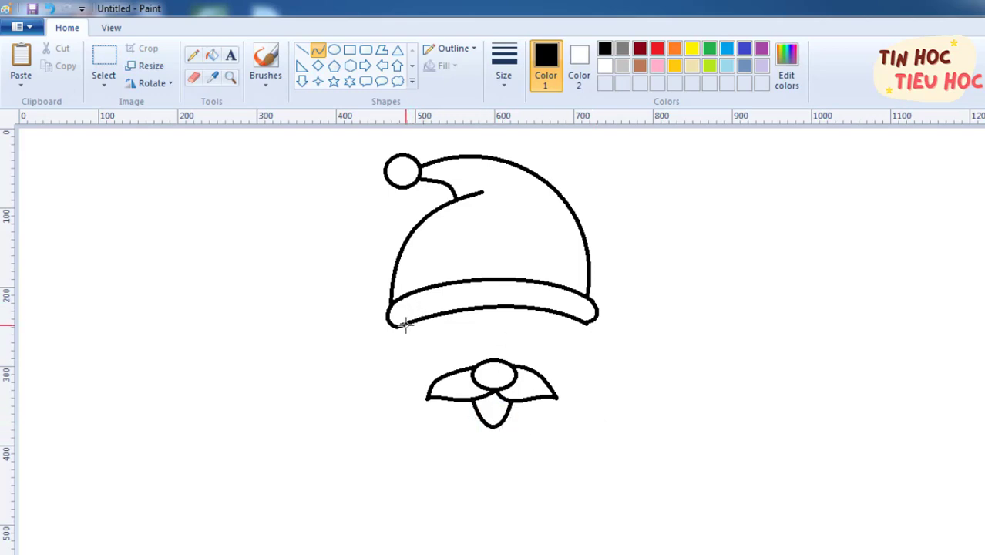
{"action": "left_click_drag", "start_coordinate": [405, 324], "coordinate": [443, 376]}
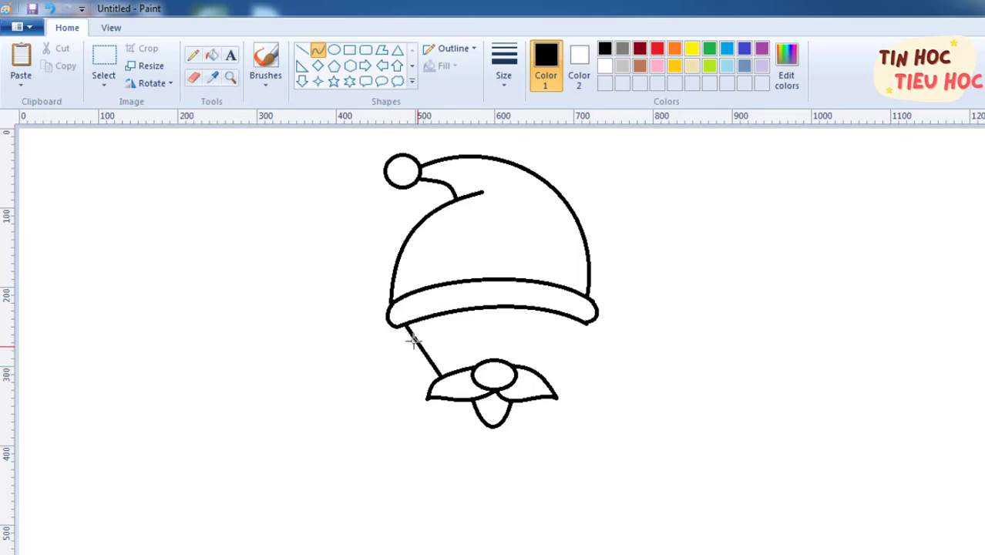
{"action": "left_click_drag", "start_coordinate": [413, 339], "coordinate": [424, 373]}
{"action": "left_click_drag", "start_coordinate": [571, 317], "coordinate": [539, 378]}
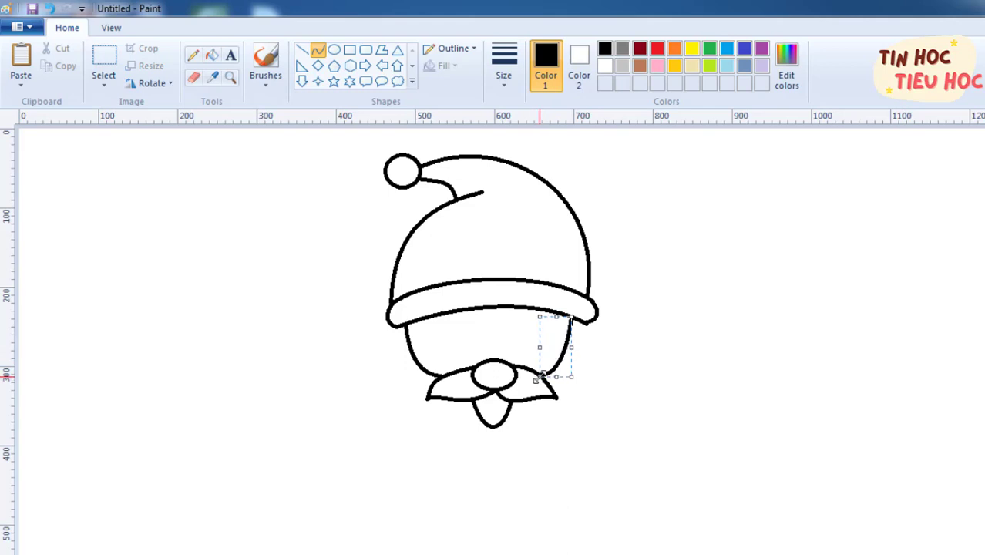
{"action": "left_click", "coordinate": [647, 357]}
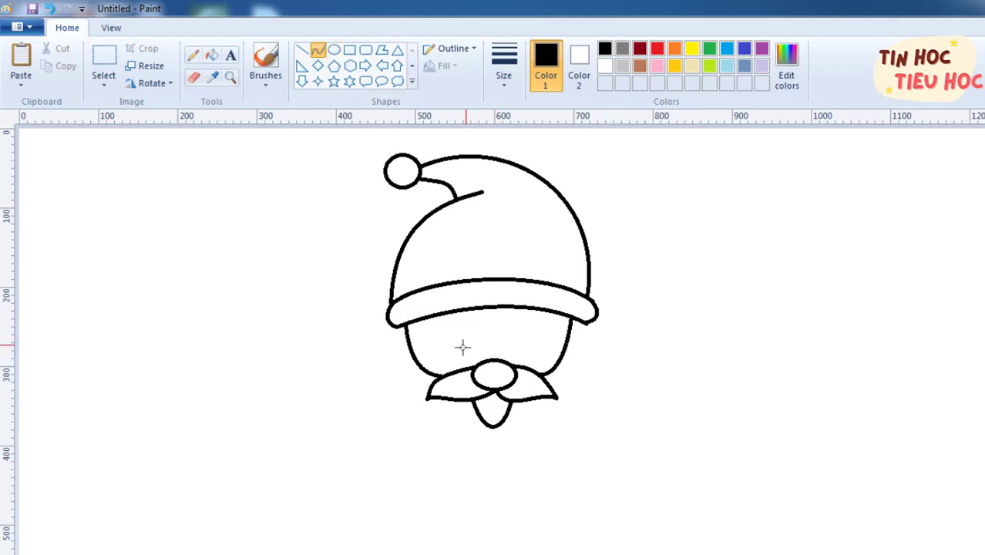
Step: Draw two closed smiling eyes as upward arches above the moustache, one on each side of the nose
{"action": "mouse_move", "coordinate": [315, 554]}
{"action": "left_click_drag", "start_coordinate": [436, 338], "coordinate": [456, 338]}
{"action": "key", "text": "ctrl+z"}
{"action": "mouse_move", "coordinate": [438, 353]}
{"action": "left_mouse_down"}
{"action": "mouse_move", "coordinate": [473, 350]}
{"action": "mouse_move", "coordinate": [441, 325]}
{"action": "mouse_move", "coordinate": [446, 318]}
{"action": "mouse_move", "coordinate": [538, 350]}
{"action": "mouse_move", "coordinate": [520, 318]}
{"action": "left_mouse_up"}
{"action": "left_click_drag", "start_coordinate": [533, 333], "coordinate": [542, 320]}
{"action": "left_click", "coordinate": [716, 340]}
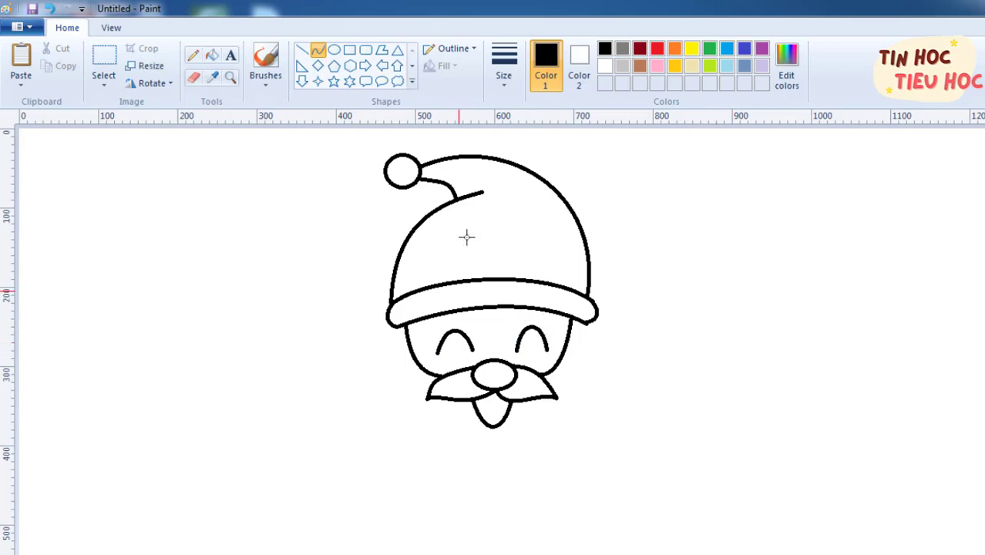
Step: Draw the left eyebrow's lower curve and erase the brim's lower line where both eyebrows overlap it
{"action": "mouse_move", "coordinate": [425, 333]}
{"action": "left_mouse_down"}
{"action": "mouse_move", "coordinate": [457, 317]}
{"action": "mouse_move", "coordinate": [438, 319]}
{"action": "left_mouse_up"}
{"action": "key", "text": "ctrl+z"}
{"action": "left_click_drag", "start_coordinate": [424, 343], "coordinate": [435, 319]}
{"action": "left_click", "coordinate": [193, 77]}
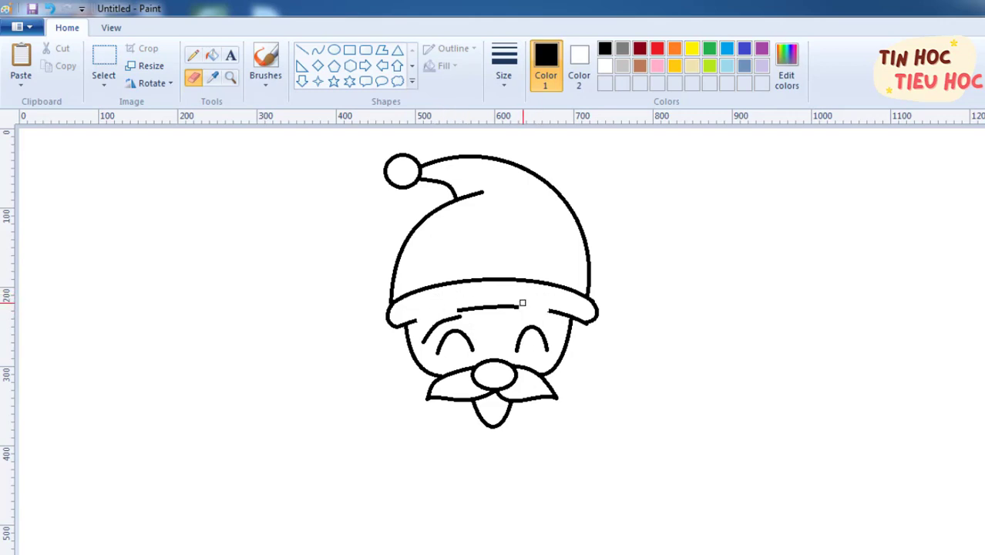
Step: Draw the right eyebrow's lower curve and close both eyebrows with arched upper curves overlapping the brim
{"action": "left_click", "coordinate": [318, 50]}
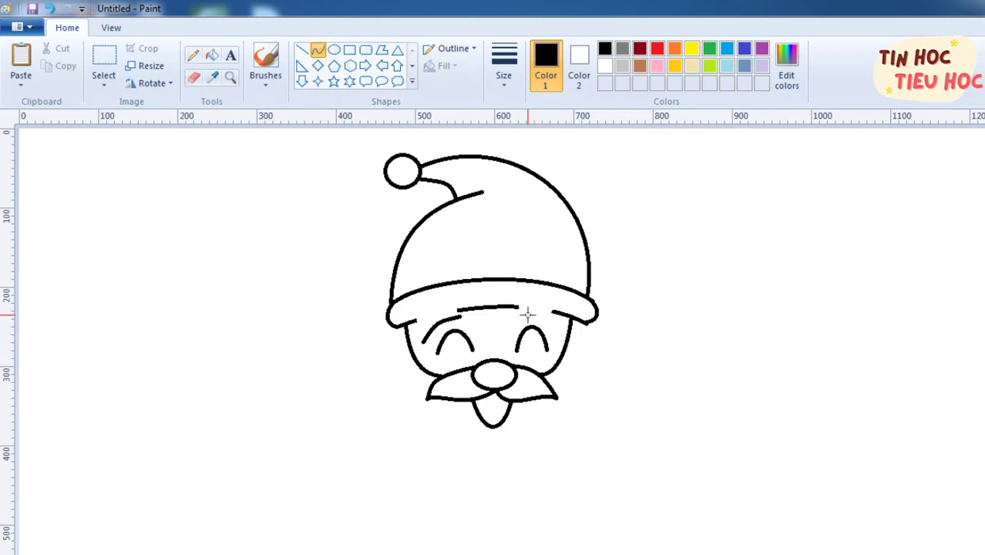
{"action": "left_click_drag", "start_coordinate": [521, 312], "coordinate": [559, 336]}
{"action": "key", "text": "ctrl+z"}
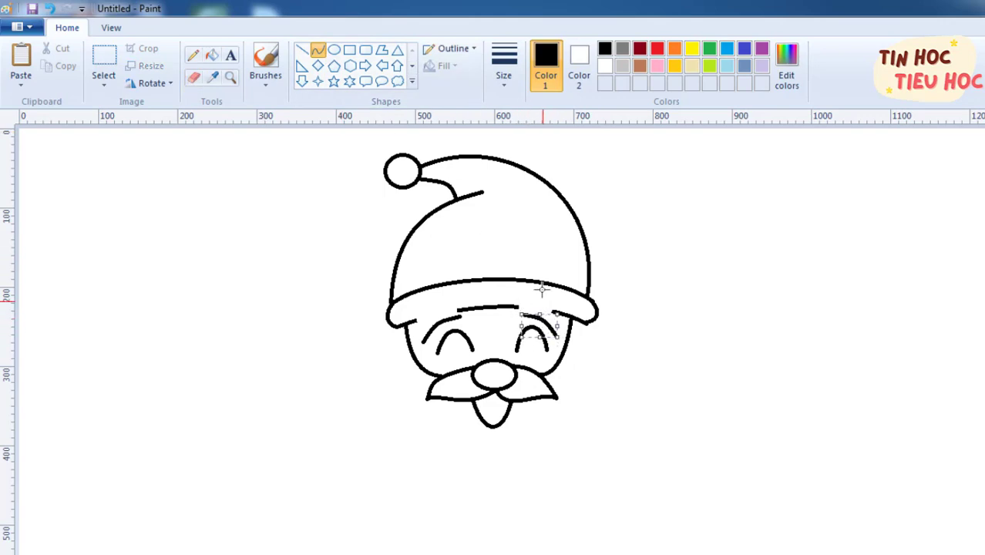
{"action": "mouse_move", "coordinate": [421, 341]}
{"action": "left_mouse_down"}
{"action": "mouse_move", "coordinate": [461, 316]}
{"action": "mouse_move", "coordinate": [427, 334]}
{"action": "mouse_move", "coordinate": [410, 299]}
{"action": "mouse_move", "coordinate": [451, 293]}
{"action": "mouse_move", "coordinate": [441, 291]}
{"action": "left_mouse_up"}
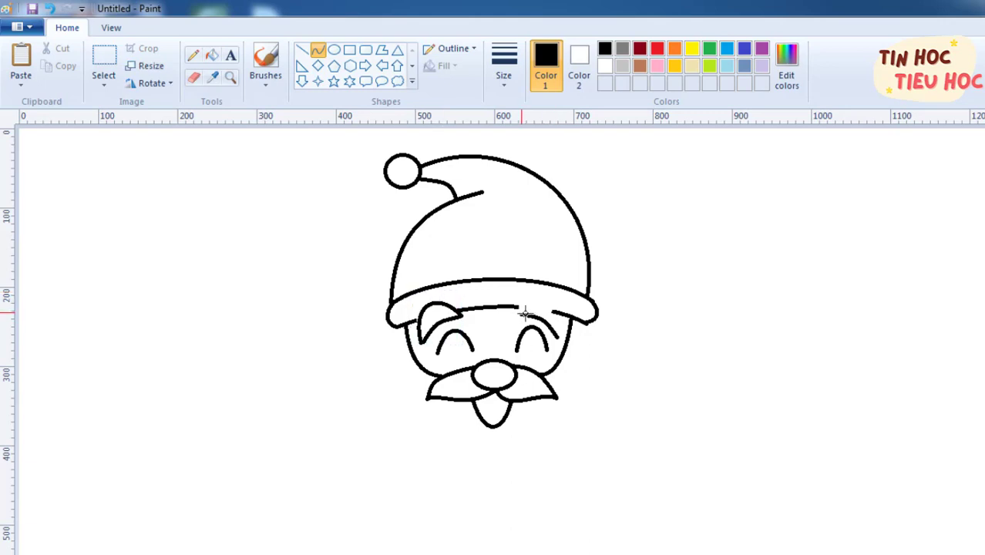
{"action": "mouse_move", "coordinate": [521, 312]}
{"action": "left_mouse_down"}
{"action": "mouse_move", "coordinate": [560, 334]}
{"action": "mouse_move", "coordinate": [522, 289]}
{"action": "mouse_move", "coordinate": [552, 289]}
{"action": "left_mouse_up"}
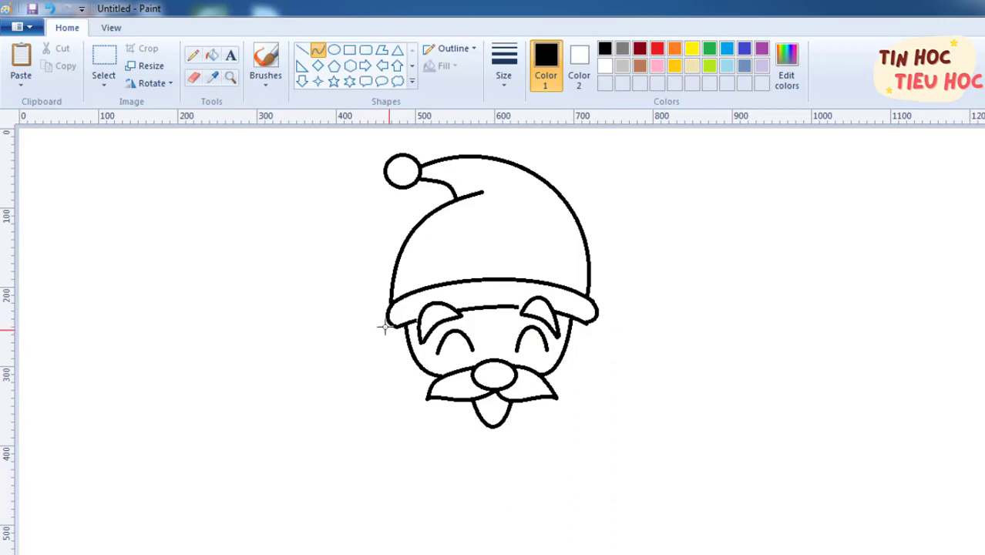
Step: Draw the first beard curl below the brim's left end and a scalloped right beard edge of four curls
{"action": "mouse_move", "coordinate": [394, 325]}
{"action": "left_mouse_down"}
{"action": "mouse_move", "coordinate": [396, 370]}
{"action": "mouse_move", "coordinate": [395, 341]}
{"action": "mouse_move", "coordinate": [381, 343]}
{"action": "mouse_move", "coordinate": [378, 358]}
{"action": "left_mouse_up"}
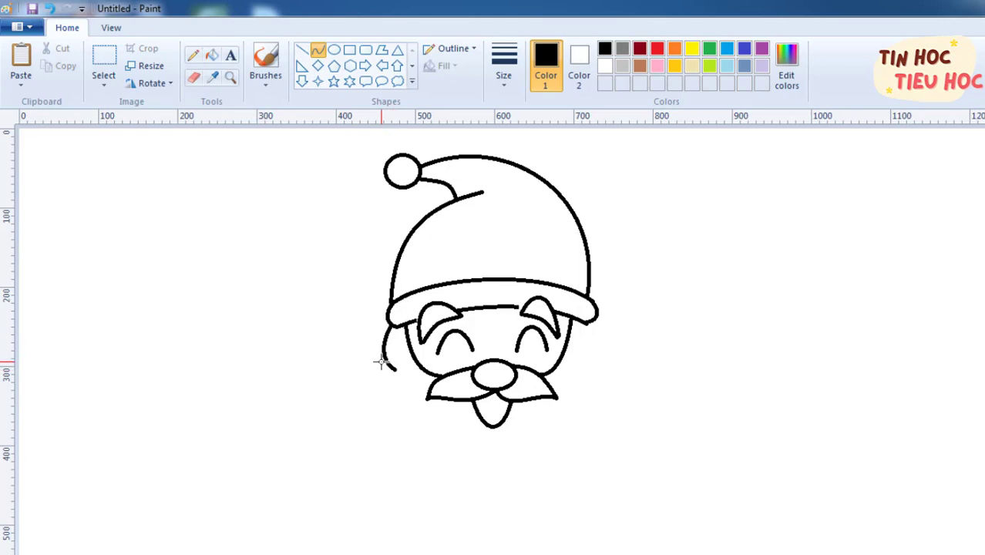
{"action": "scroll", "coordinate": [589, 271], "scroll_direction": "down", "scroll_amount": 3}
{"action": "mouse_move", "coordinate": [594, 281]}
{"action": "left_mouse_down"}
{"action": "mouse_move", "coordinate": [591, 317]}
{"action": "mouse_move", "coordinate": [603, 287]}
{"action": "mouse_move", "coordinate": [610, 363]}
{"action": "mouse_move", "coordinate": [613, 333]}
{"action": "mouse_move", "coordinate": [620, 336]}
{"action": "mouse_move", "coordinate": [610, 413]}
{"action": "mouse_move", "coordinate": [622, 387]}
{"action": "mouse_move", "coordinate": [633, 387]}
{"action": "mouse_move", "coordinate": [602, 461]}
{"action": "left_mouse_up"}
{"action": "left_click", "coordinate": [610, 364]}
{"action": "left_click", "coordinate": [689, 407]}
{"action": "left_click_drag", "start_coordinate": [620, 426], "coordinate": [626, 430]}
{"action": "mouse_move", "coordinate": [621, 456]}
{"action": "left_mouse_down"}
{"action": "mouse_move", "coordinate": [616, 465]}
{"action": "mouse_move", "coordinate": [619, 453]}
{"action": "left_mouse_up"}
{"action": "left_click", "coordinate": [648, 463]}
{"action": "left_click", "coordinate": [49, 9]}
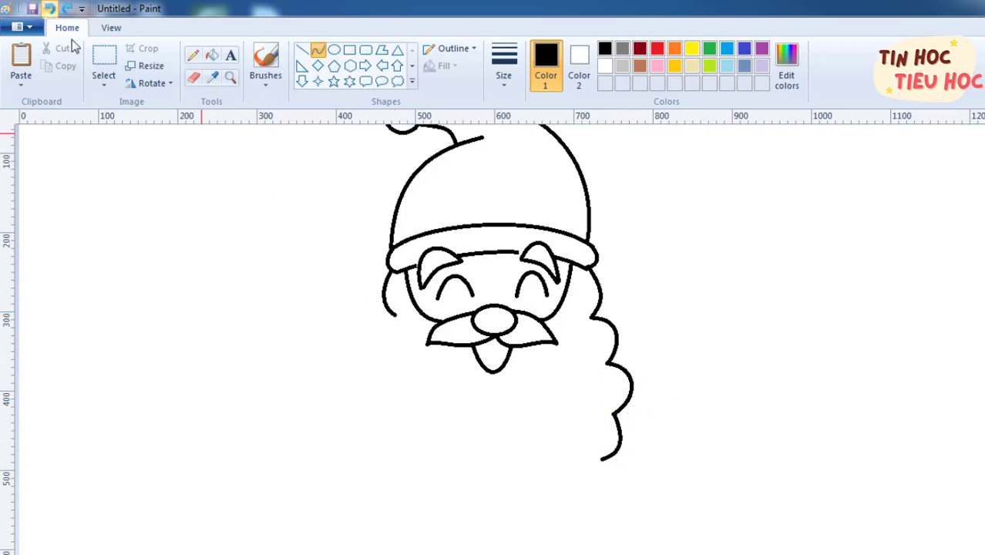
Step: Extend the beard's left edge downward with a second and a third outward curl
{"action": "mouse_move", "coordinate": [392, 314]}
{"action": "left_mouse_down"}
{"action": "mouse_move", "coordinate": [385, 359]}
{"action": "mouse_move", "coordinate": [365, 330]}
{"action": "mouse_move", "coordinate": [366, 350]}
{"action": "left_mouse_up"}
{"action": "left_click", "coordinate": [49, 9]}
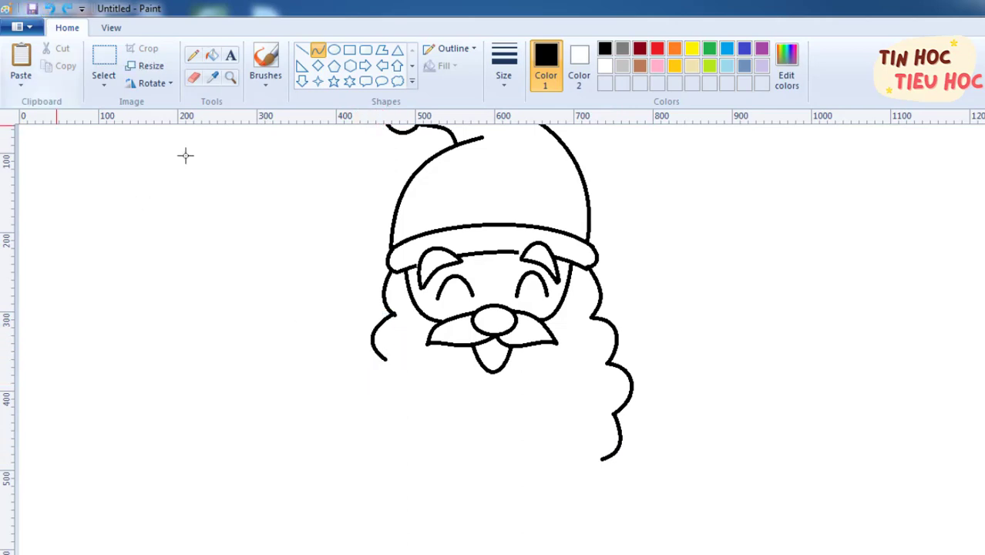
{"action": "mouse_move", "coordinate": [385, 356]}
{"action": "left_mouse_down"}
{"action": "mouse_move", "coordinate": [369, 411]}
{"action": "mouse_move", "coordinate": [363, 379]}
{"action": "mouse_move", "coordinate": [336, 395]}
{"action": "left_mouse_up"}
{"action": "left_click", "coordinate": [254, 398]}
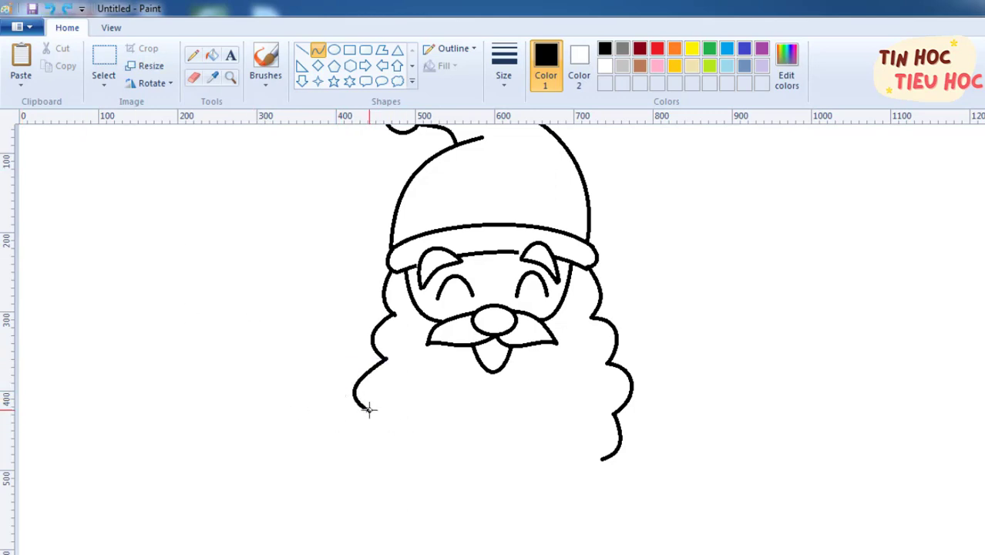
Step: Close the beard outline with a fourth outward curl on its left edge and four rounded scallops along its bottom
{"action": "mouse_move", "coordinate": [369, 408]}
{"action": "left_mouse_down"}
{"action": "mouse_move", "coordinate": [376, 457]}
{"action": "mouse_move", "coordinate": [346, 434]}
{"action": "mouse_move", "coordinate": [351, 461]}
{"action": "mouse_move", "coordinate": [436, 465]}
{"action": "mouse_move", "coordinate": [397, 486]}
{"action": "mouse_move", "coordinate": [463, 467]}
{"action": "mouse_move", "coordinate": [427, 460]}
{"action": "mouse_move", "coordinate": [444, 495]}
{"action": "mouse_move", "coordinate": [496, 464]}
{"action": "mouse_move", "coordinate": [467, 489]}
{"action": "left_mouse_up"}
{"action": "left_click", "coordinate": [262, 413]}
{"action": "left_click", "coordinate": [50, 8]}
{"action": "left_click", "coordinate": [50, 9]}
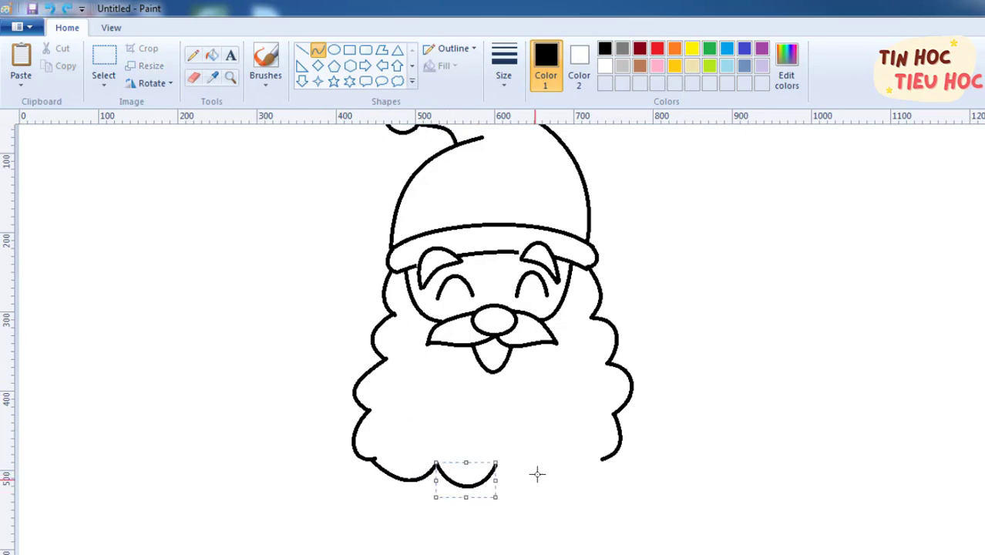
{"action": "left_click", "coordinate": [510, 469]}
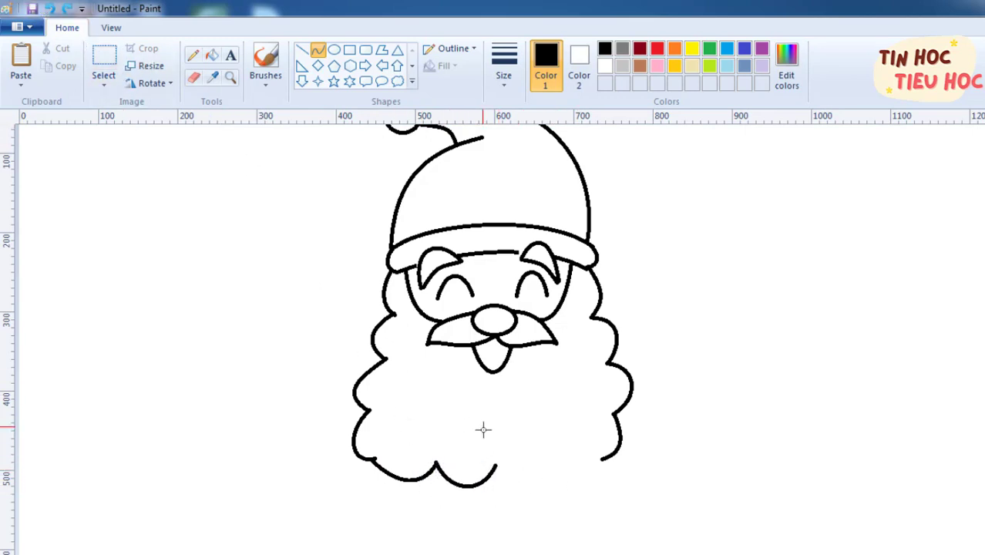
{"action": "left_click_drag", "start_coordinate": [532, 477], "coordinate": [550, 505]}
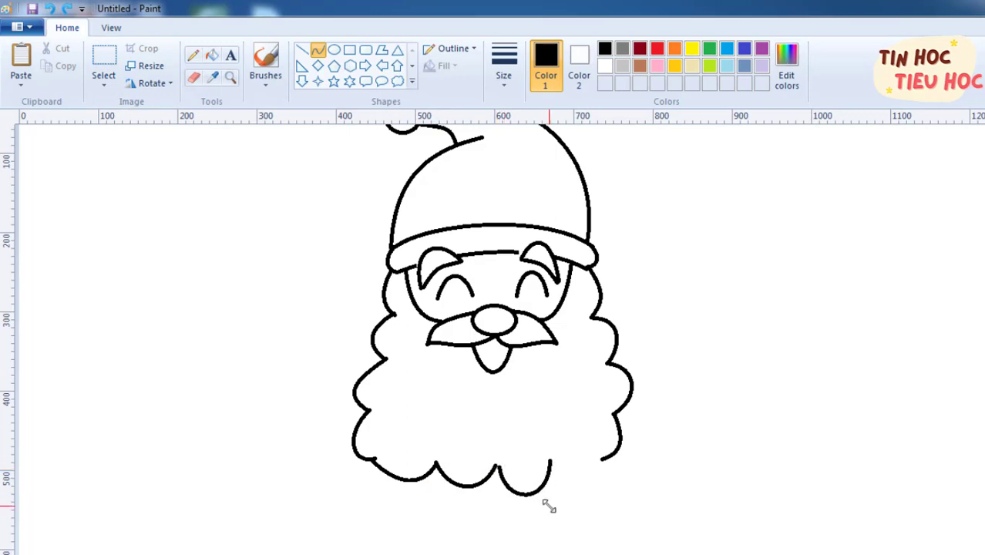
{"action": "left_click", "coordinate": [510, 472]}
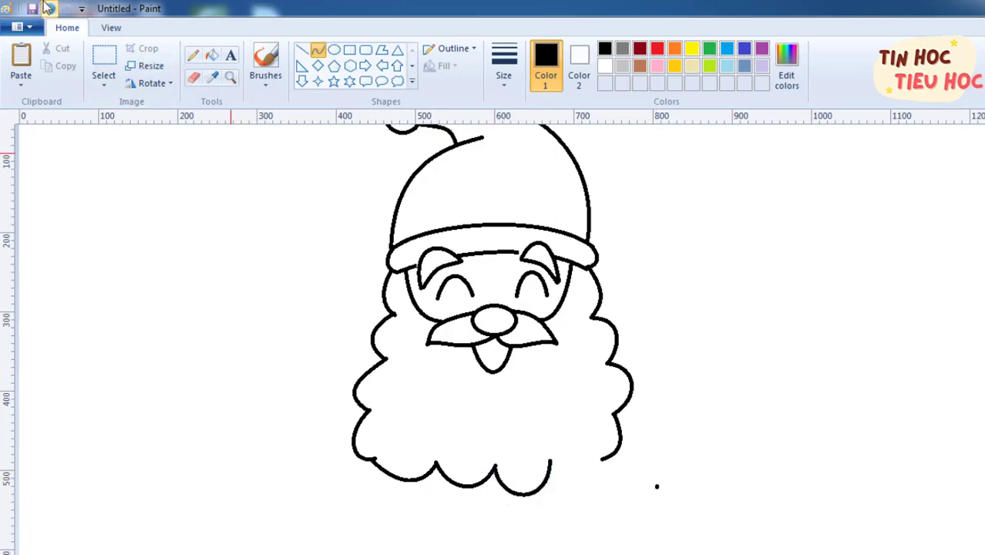
{"action": "mouse_move", "coordinate": [551, 463]}
{"action": "left_mouse_down"}
{"action": "mouse_move", "coordinate": [601, 459]}
{"action": "mouse_move", "coordinate": [587, 486]}
{"action": "mouse_move", "coordinate": [611, 485]}
{"action": "left_mouse_up"}
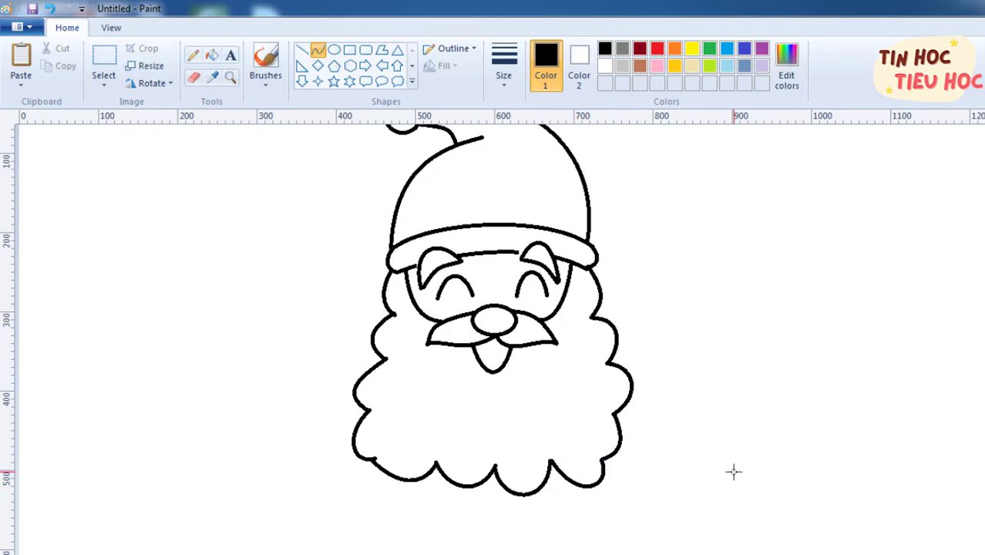
Step: Draw two parallel vertical lines about 95 px long, straight down from the beard's two middle bottom scallops
{"action": "scroll", "coordinate": [530, 430], "scroll_direction": "down", "scroll_amount": 3}
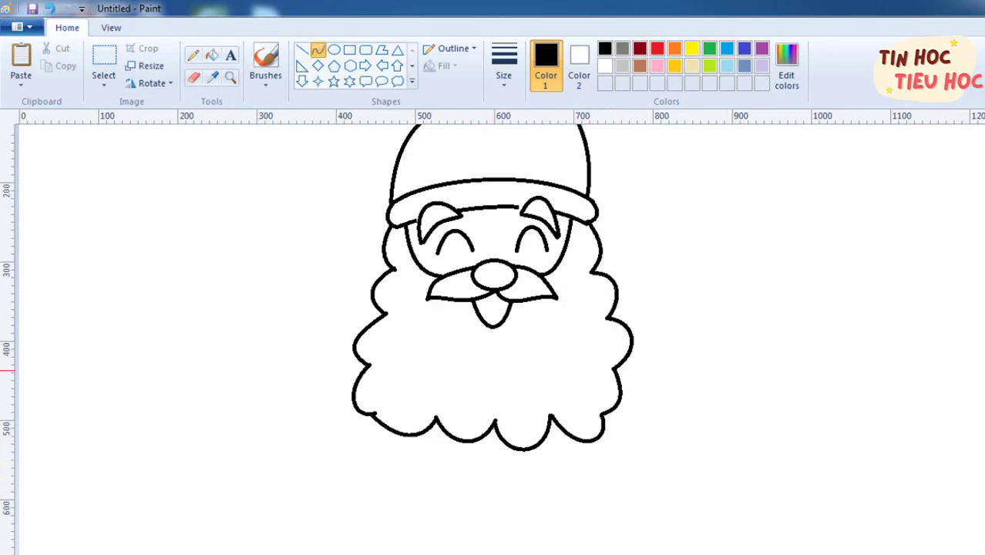
{"action": "left_click", "coordinate": [302, 49]}
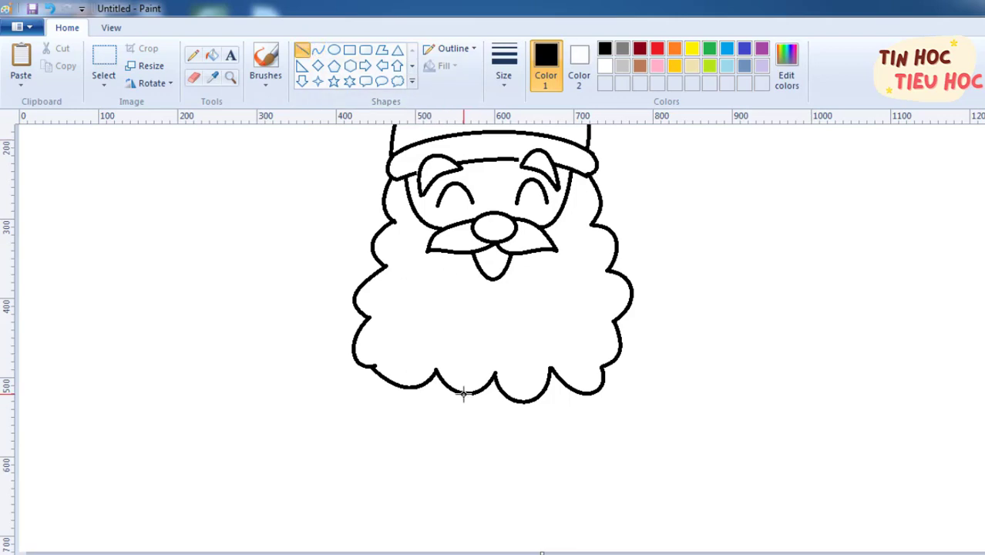
{"action": "left_click_drag", "start_coordinate": [463, 393], "coordinate": [463, 468]}
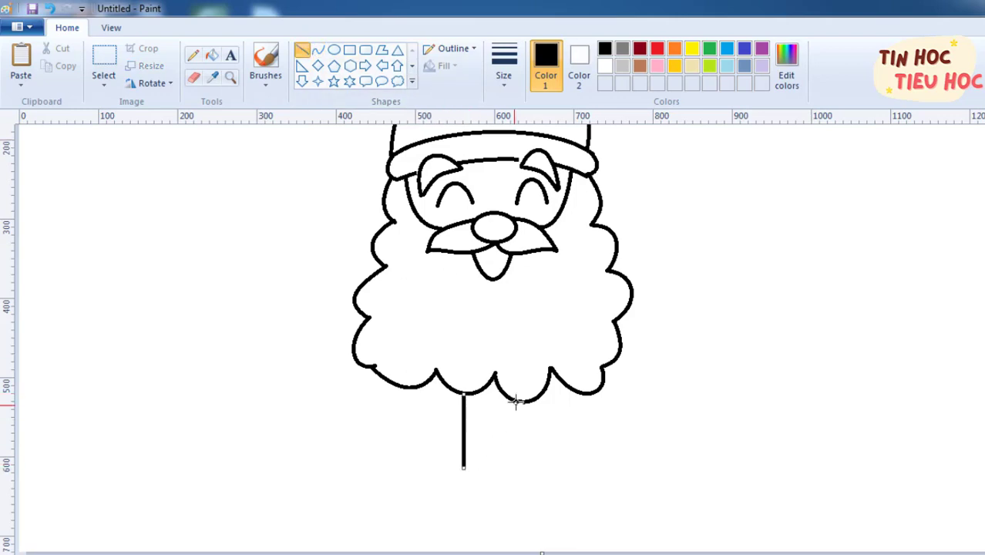
{"action": "left_click_drag", "start_coordinate": [516, 401], "coordinate": [514, 468]}
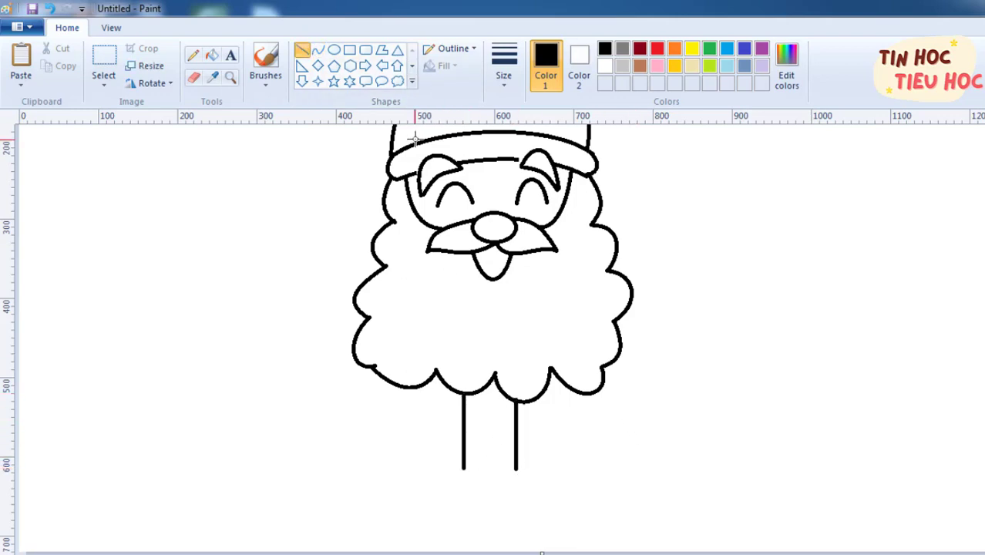
Step: Draw the belt buckle as a rectangle about 90 by 40 px below the two vertical lines, with a smaller rectangle inside
{"action": "left_click", "coordinate": [349, 49]}
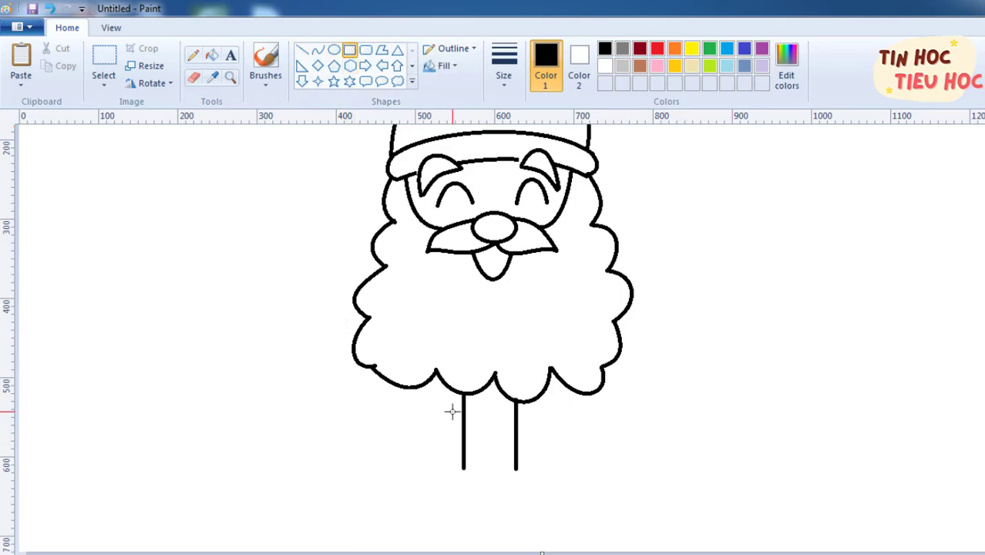
{"action": "left_click_drag", "start_coordinate": [448, 466], "coordinate": [523, 499]}
{"action": "mouse_move", "coordinate": [449, 485]}
{"action": "left_mouse_down"}
{"action": "mouse_move", "coordinate": [489, 469]}
{"action": "mouse_move", "coordinate": [479, 488]}
{"action": "mouse_move", "coordinate": [516, 499]}
{"action": "left_mouse_up"}
{"action": "left_click", "coordinate": [724, 497]}
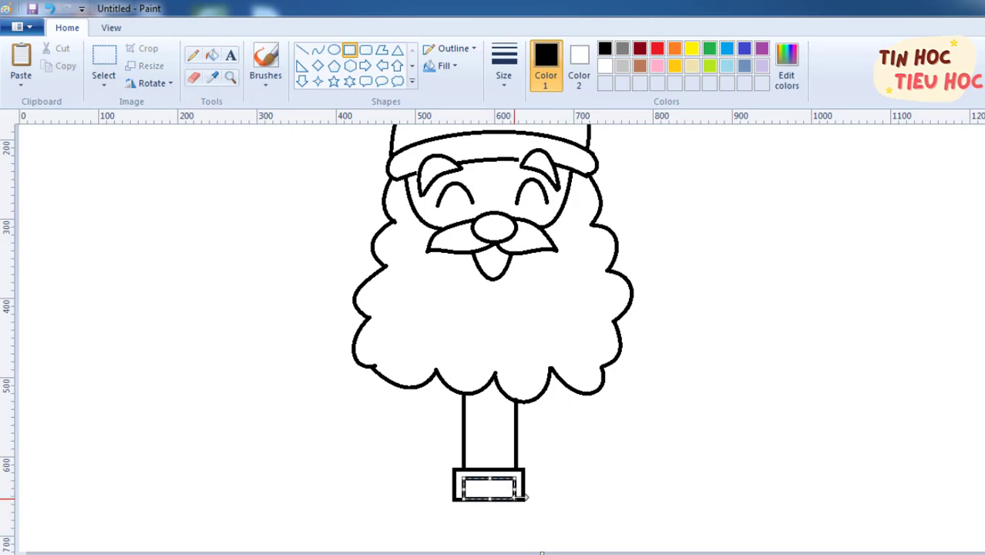
{"action": "left_click", "coordinate": [560, 488]}
{"action": "left_click", "coordinate": [317, 50]}
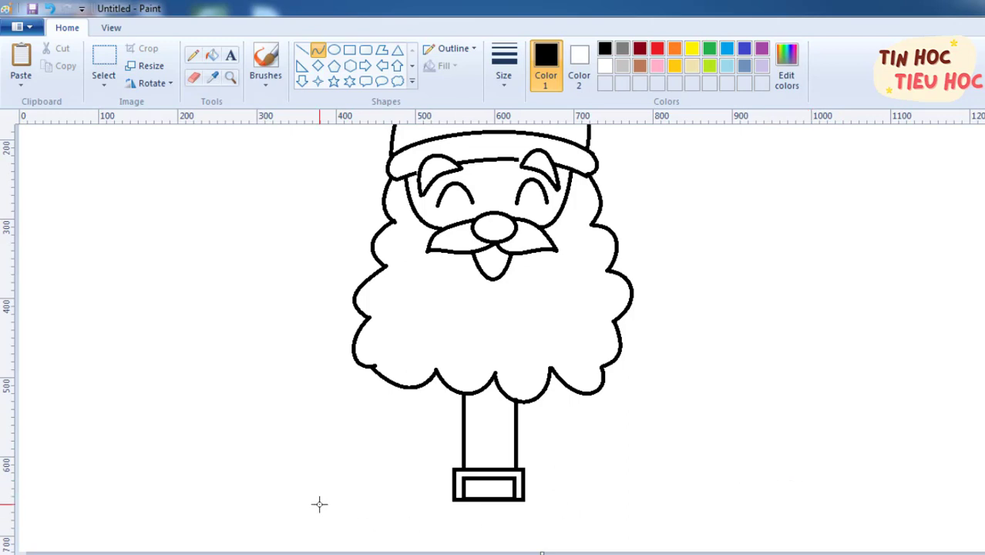
{"action": "left_click_drag", "start_coordinate": [320, 504], "coordinate": [663, 505]}
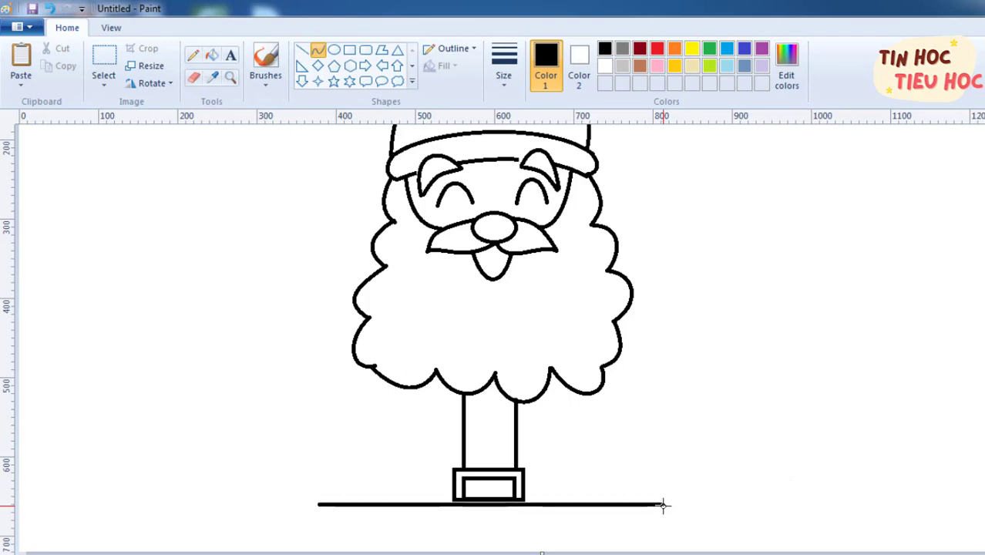
{"action": "key", "text": "ctrl+z"}
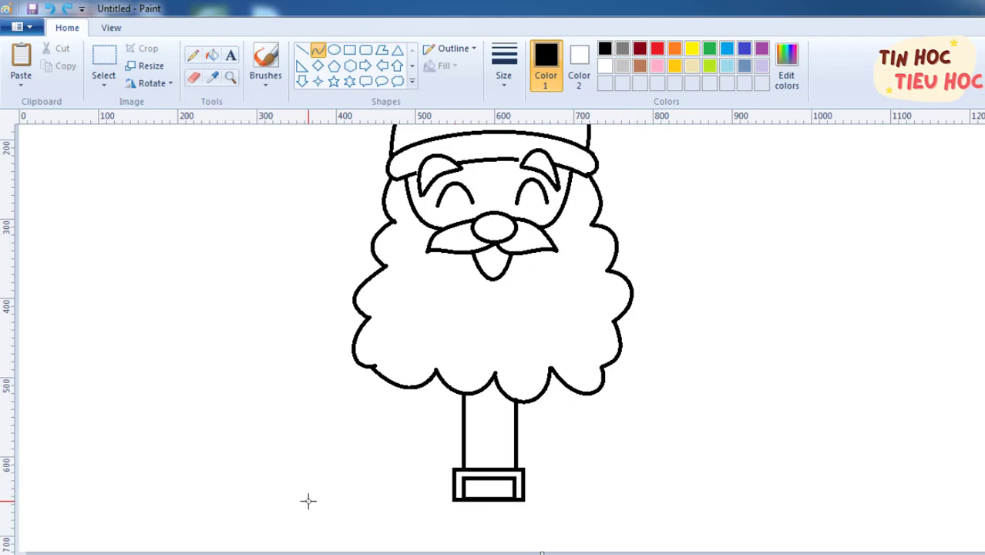
{"action": "left_click_drag", "start_coordinate": [304, 500], "coordinate": [750, 452]}
{"action": "key", "text": "ctrl+z"}
Step: Draw a horizontal base line about 450 px long along the buckle's bottom and two short bowed coat sides rising from it
{"action": "left_click", "coordinate": [301, 50]}
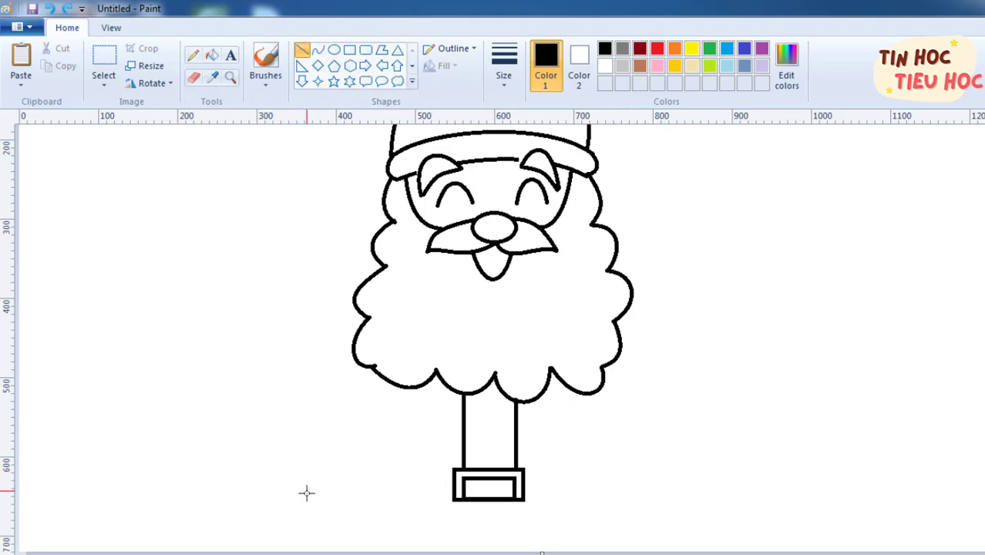
{"action": "left_click_drag", "start_coordinate": [306, 503], "coordinate": [662, 500]}
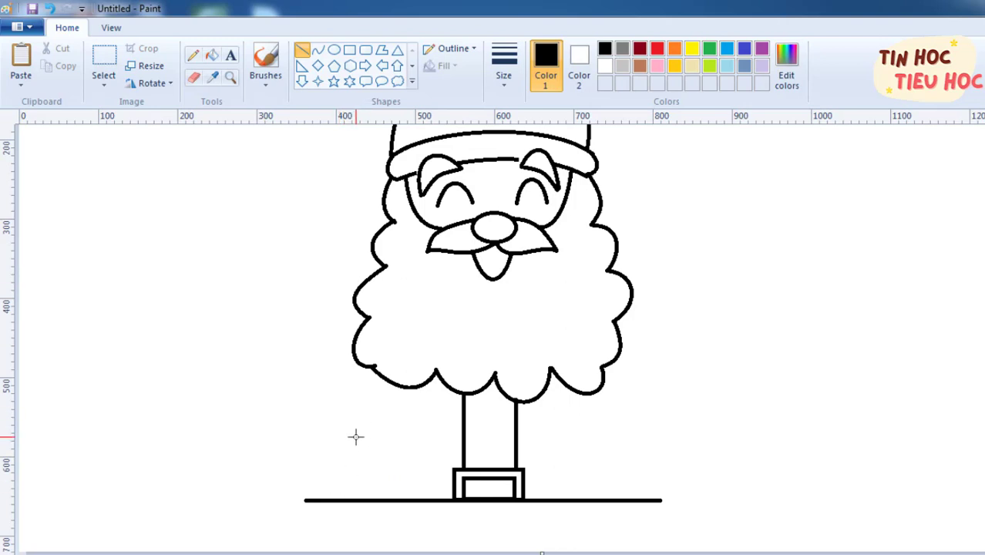
{"action": "left_click", "coordinate": [318, 50]}
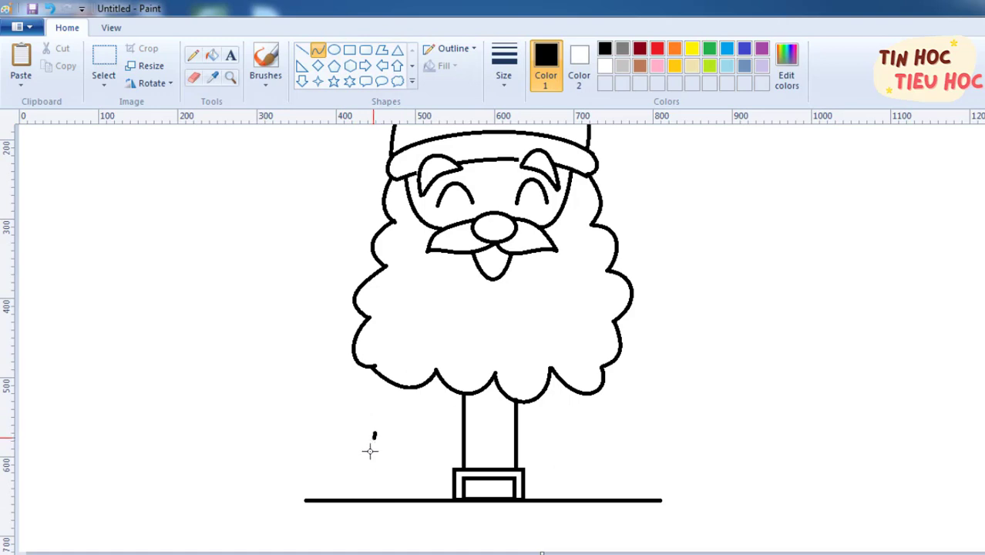
{"action": "left_click_drag", "start_coordinate": [370, 451], "coordinate": [358, 495]}
{"action": "left_click_drag", "start_coordinate": [373, 437], "coordinate": [359, 467]}
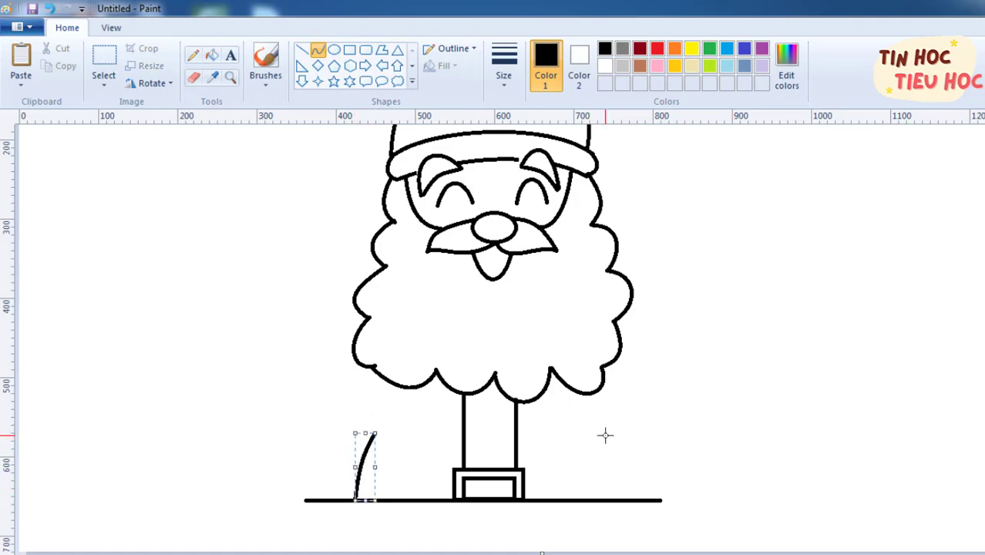
{"action": "left_click_drag", "start_coordinate": [605, 435], "coordinate": [623, 495]}
{"action": "left_click_drag", "start_coordinate": [612, 443], "coordinate": [627, 477]}
{"action": "left_click", "coordinate": [628, 471]}
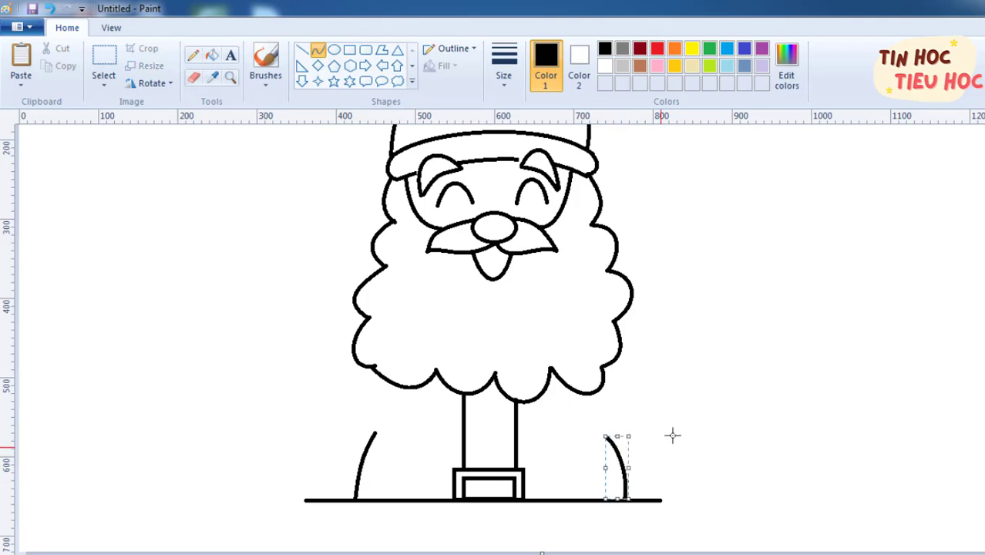
{"action": "left_click", "coordinate": [712, 414]}
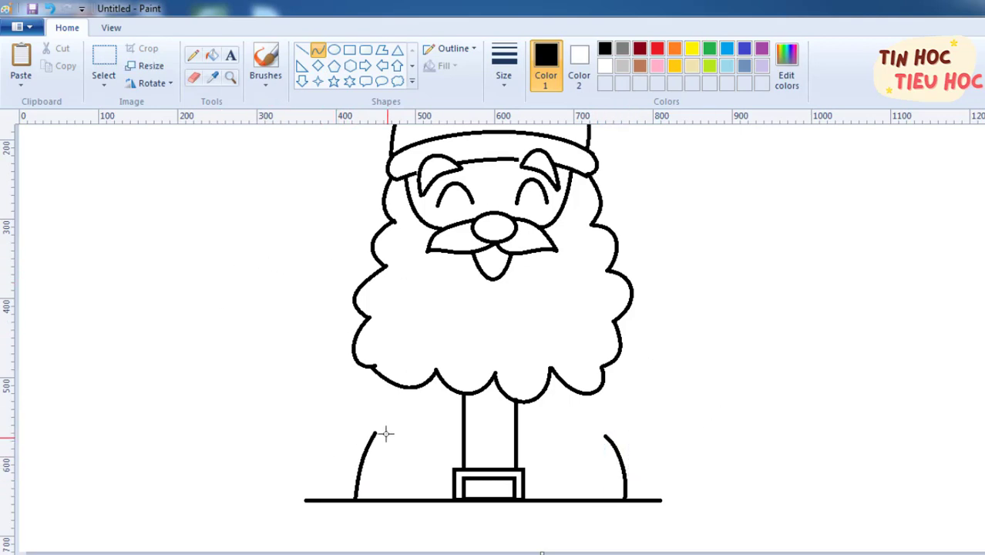
Step: Draw the lower edges of both raised arms as long curves running outward and upward from the tops of the coat sides
{"action": "left_click_drag", "start_coordinate": [373, 432], "coordinate": [216, 274]}
{"action": "left_click_drag", "start_coordinate": [241, 305], "coordinate": [276, 352]}
{"action": "left_click", "coordinate": [277, 352]}
{"action": "left_click_drag", "start_coordinate": [605, 436], "coordinate": [760, 260]}
{"action": "left_click_drag", "start_coordinate": [720, 303], "coordinate": [715, 354]}
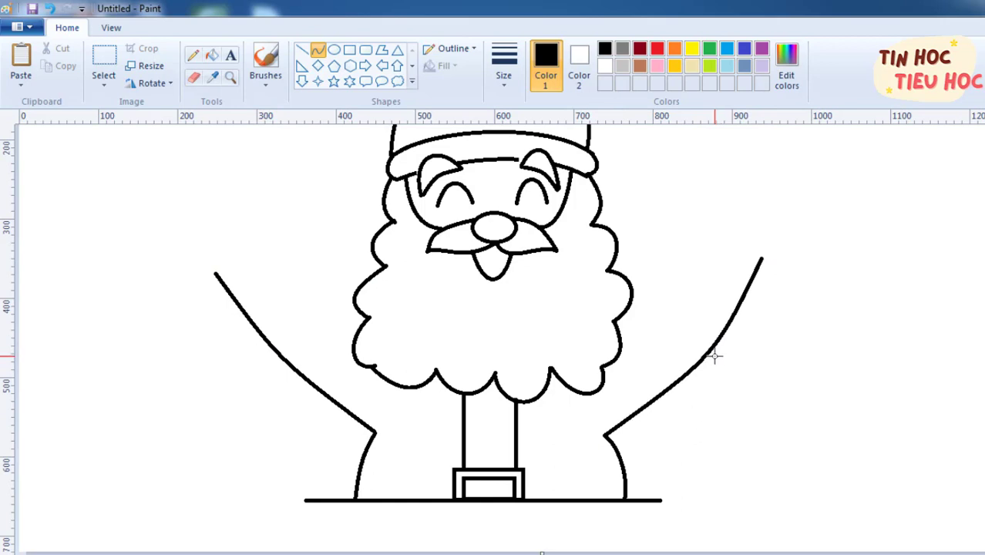
{"action": "left_click", "coordinate": [714, 354]}
{"action": "left_click", "coordinate": [787, 364]}
Step: Draw the upper edges of both arms as short curves rising outward from the beard's left and right sides
{"action": "mouse_move", "coordinate": [355, 300]}
{"action": "left_mouse_down"}
{"action": "mouse_move", "coordinate": [311, 264]}
{"action": "mouse_move", "coordinate": [322, 284]}
{"action": "left_mouse_up"}
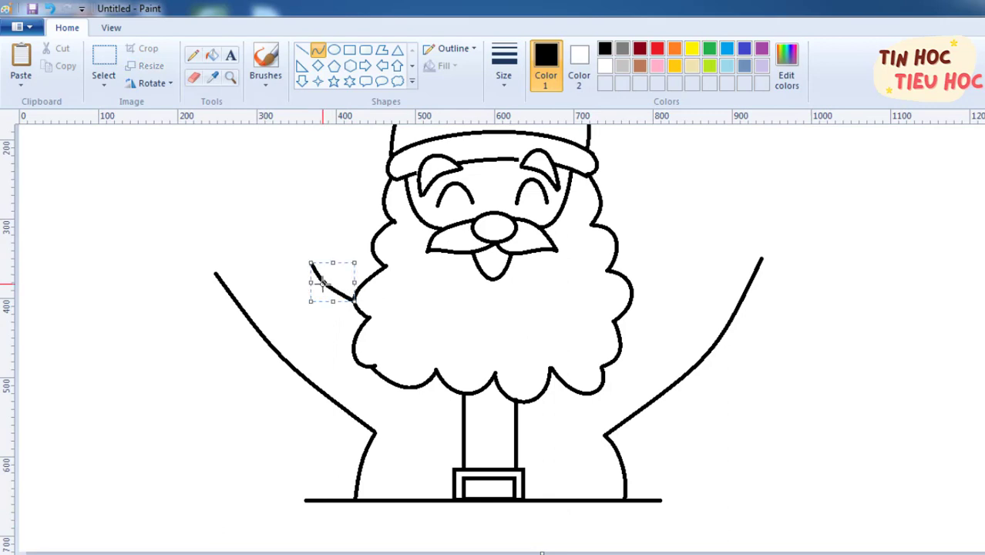
{"action": "mouse_move", "coordinate": [632, 298]}
{"action": "left_mouse_down"}
{"action": "mouse_move", "coordinate": [673, 257]}
{"action": "mouse_move", "coordinate": [658, 280]}
{"action": "left_mouse_up"}
{"action": "left_click", "coordinate": [822, 276]}
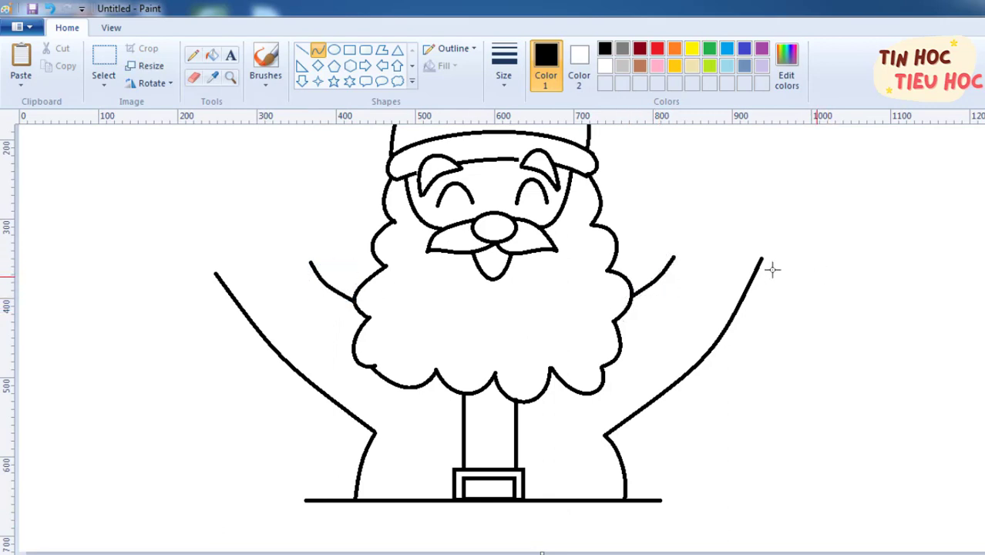
Step: Erase the outer tips of both lower arm curves to shorten the sleeves
{"action": "left_click", "coordinate": [193, 77]}
{"action": "left_click_drag", "start_coordinate": [212, 269], "coordinate": [228, 289]}
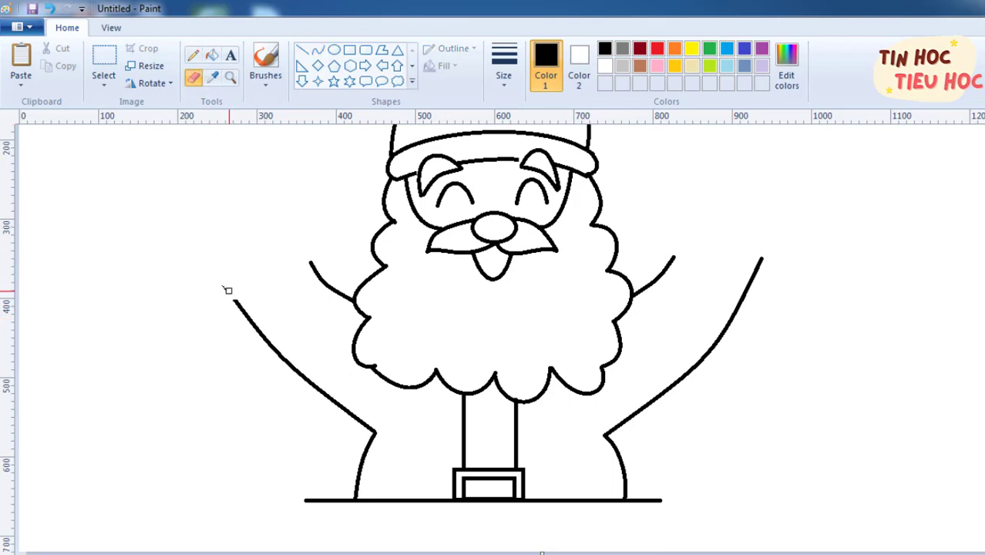
{"action": "left_click_drag", "start_coordinate": [762, 255], "coordinate": [750, 282]}
{"action": "left_click", "coordinate": [318, 51]}
{"action": "mouse_move", "coordinate": [228, 289]}
{"action": "left_mouse_down"}
{"action": "mouse_move", "coordinate": [314, 260]}
{"action": "mouse_move", "coordinate": [277, 310]}
{"action": "mouse_move", "coordinate": [235, 308]}
{"action": "mouse_move", "coordinate": [235, 288]}
{"action": "mouse_move", "coordinate": [249, 313]}
{"action": "mouse_move", "coordinate": [280, 308]}
{"action": "mouse_move", "coordinate": [282, 274]}
{"action": "left_mouse_up"}
{"action": "key", "text": "ctrl+z"}
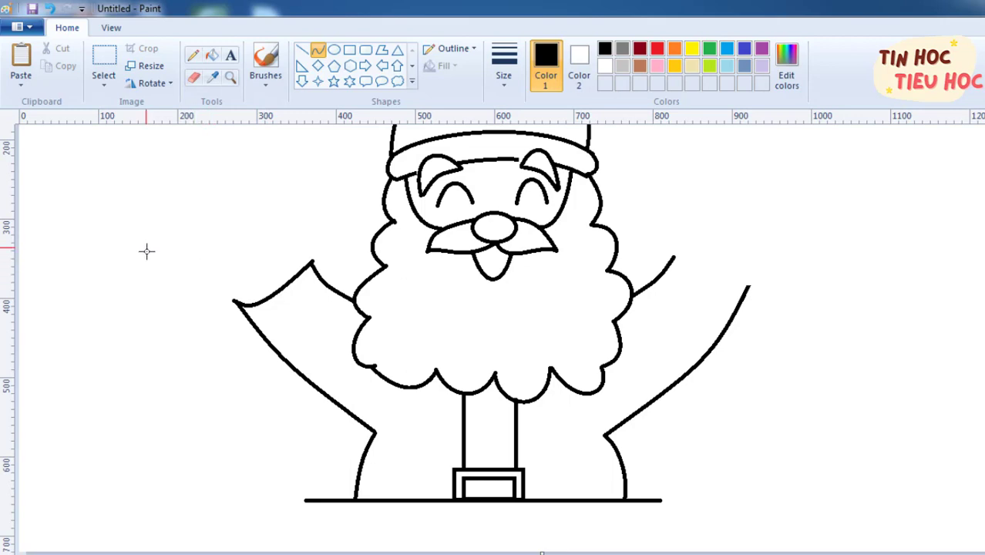
{"action": "left_click_drag", "start_coordinate": [146, 250], "coordinate": [220, 303]}
{"action": "key", "text": "ctrl+z"}
{"action": "key", "text": "ctrl+z"}
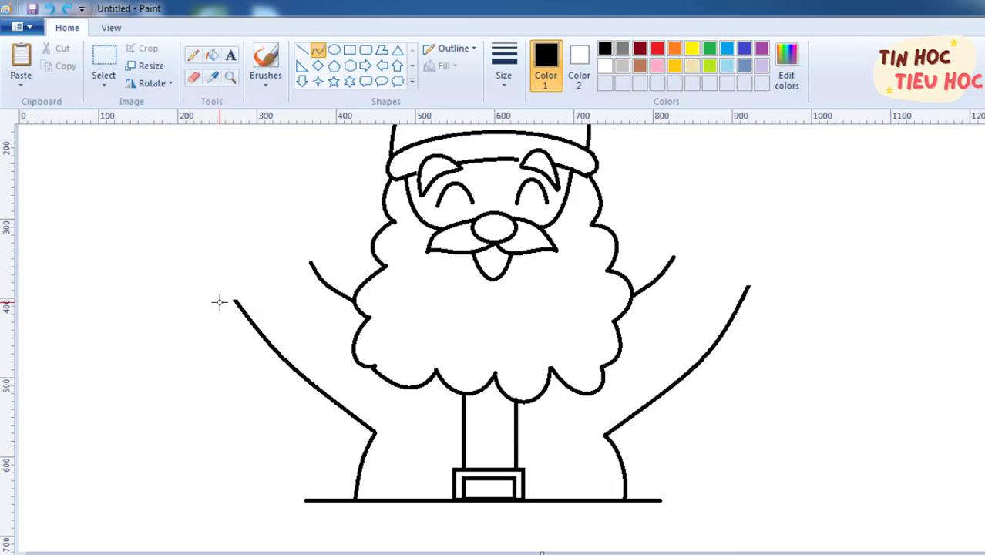
{"action": "left_click", "coordinate": [334, 49]}
{"action": "left_click_drag", "start_coordinate": [206, 257], "coordinate": [310, 258]}
{"action": "key", "text": "ctrl+z"}
Step: Draw the left sleeve's cuff with two parallel curves across the arm opening, joined by rounded ends
{"action": "left_click", "coordinate": [318, 50]}
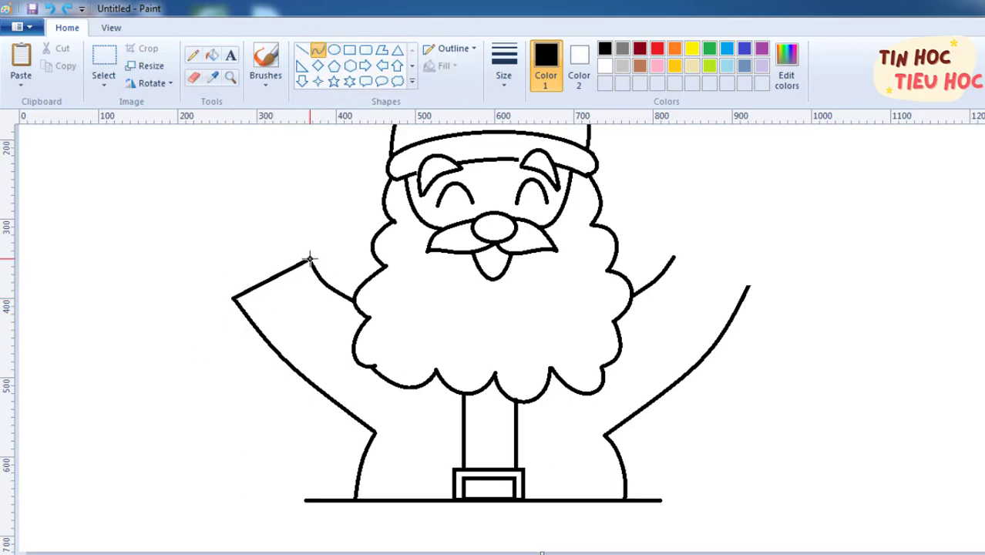
{"action": "left_click_drag", "start_coordinate": [227, 295], "coordinate": [310, 276]}
{"action": "left_click", "coordinate": [220, 297]}
{"action": "mouse_move", "coordinate": [222, 276]}
{"action": "left_mouse_down"}
{"action": "mouse_move", "coordinate": [301, 238]}
{"action": "mouse_move", "coordinate": [232, 300]}
{"action": "mouse_move", "coordinate": [217, 281]}
{"action": "mouse_move", "coordinate": [211, 297]}
{"action": "mouse_move", "coordinate": [207, 289]}
{"action": "left_mouse_up"}
{"action": "left_click", "coordinate": [273, 268]}
{"action": "left_click", "coordinate": [234, 208]}
{"action": "mouse_move", "coordinate": [301, 239]}
{"action": "left_mouse_down"}
{"action": "mouse_move", "coordinate": [309, 261]}
{"action": "mouse_move", "coordinate": [310, 242]}
{"action": "mouse_move", "coordinate": [317, 247]}
{"action": "left_mouse_up"}
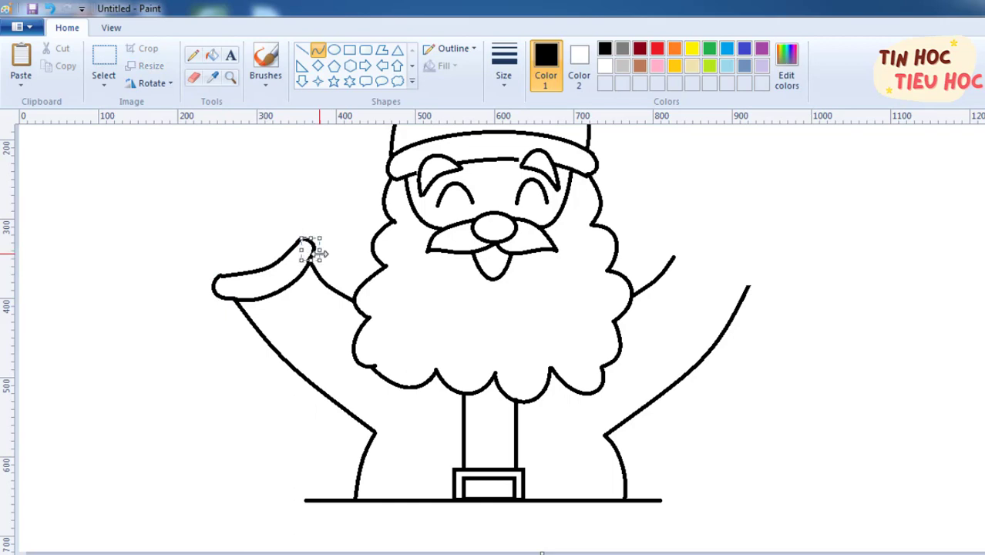
{"action": "left_click", "coordinate": [329, 200]}
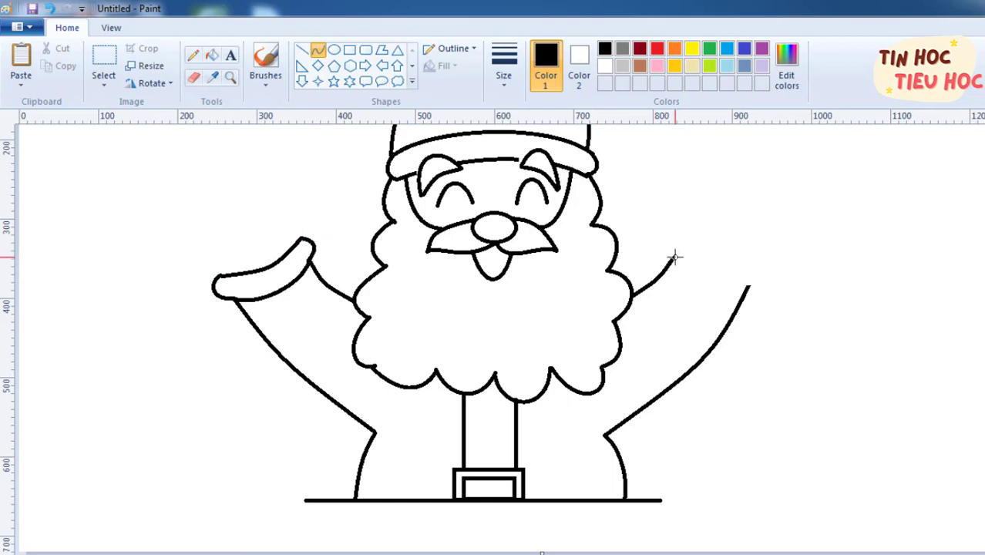
Step: Draw the right sleeve's cuff with two parallel curves across the arm opening, joined by rounded ends
{"action": "left_click_drag", "start_coordinate": [674, 257], "coordinate": [749, 285]}
{"action": "left_click_drag", "start_coordinate": [678, 264], "coordinate": [721, 306]}
{"action": "left_click_drag", "start_coordinate": [686, 231], "coordinate": [759, 266]}
{"action": "left_click_drag", "start_coordinate": [693, 251], "coordinate": [715, 265]}
{"action": "mouse_move", "coordinate": [684, 229]}
{"action": "left_mouse_down"}
{"action": "mouse_move", "coordinate": [674, 255]}
{"action": "mouse_move", "coordinate": [665, 231]}
{"action": "mouse_move", "coordinate": [670, 225]}
{"action": "mouse_move", "coordinate": [673, 256]}
{"action": "left_mouse_up"}
{"action": "mouse_move", "coordinate": [764, 268]}
{"action": "left_mouse_down"}
{"action": "mouse_move", "coordinate": [746, 287]}
{"action": "mouse_move", "coordinate": [765, 282]}
{"action": "left_mouse_up"}
{"action": "key", "text": "ctrl+z"}
{"action": "left_click", "coordinate": [805, 281]}
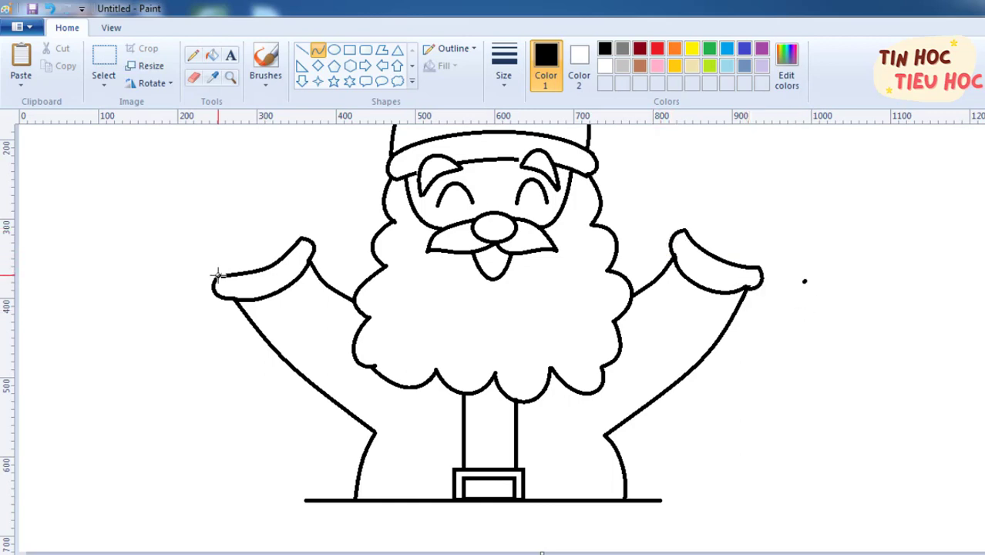
{"action": "left_click_drag", "start_coordinate": [218, 275], "coordinate": [273, 226]}
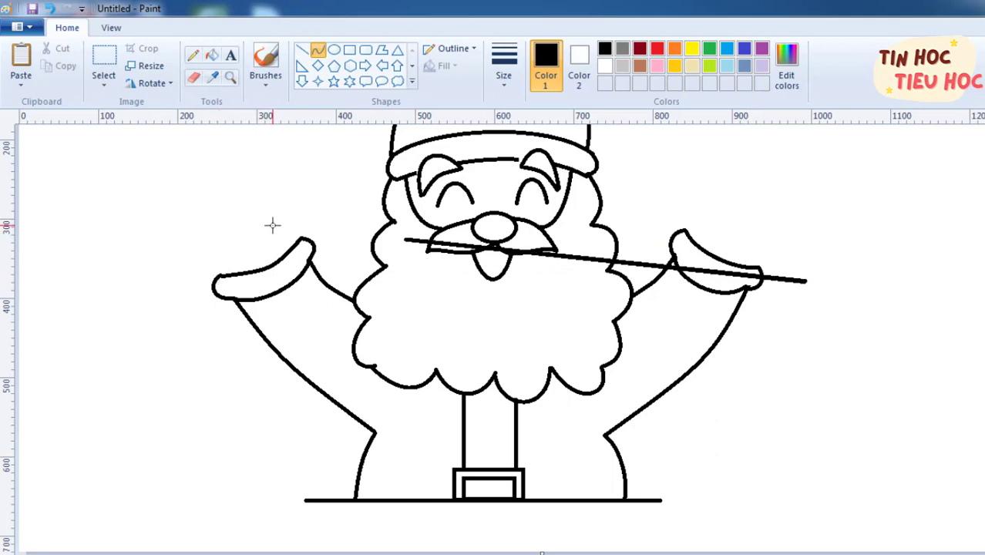
{"action": "key", "text": "ctrl+z"}
Step: Draw the left mitten above its cuff as a large rounded curve with a smaller thumb curve beside it
{"action": "left_click_drag", "start_coordinate": [217, 273], "coordinate": [280, 233]}
{"action": "left_click_drag", "start_coordinate": [228, 266], "coordinate": [205, 121]}
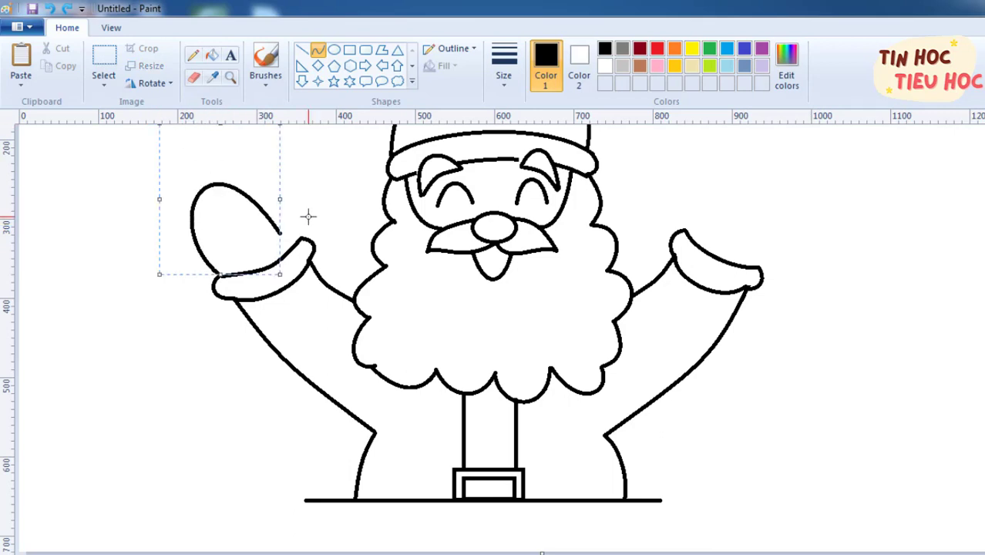
{"action": "left_click", "coordinate": [321, 202]}
{"action": "mouse_move", "coordinate": [283, 231]}
{"action": "left_mouse_down"}
{"action": "mouse_move", "coordinate": [300, 237]}
{"action": "mouse_move", "coordinate": [281, 175]}
{"action": "mouse_move", "coordinate": [295, 206]}
{"action": "mouse_move", "coordinate": [319, 189]}
{"action": "mouse_move", "coordinate": [285, 223]}
{"action": "mouse_move", "coordinate": [279, 212]}
{"action": "left_mouse_up"}
{"action": "left_click", "coordinate": [361, 208]}
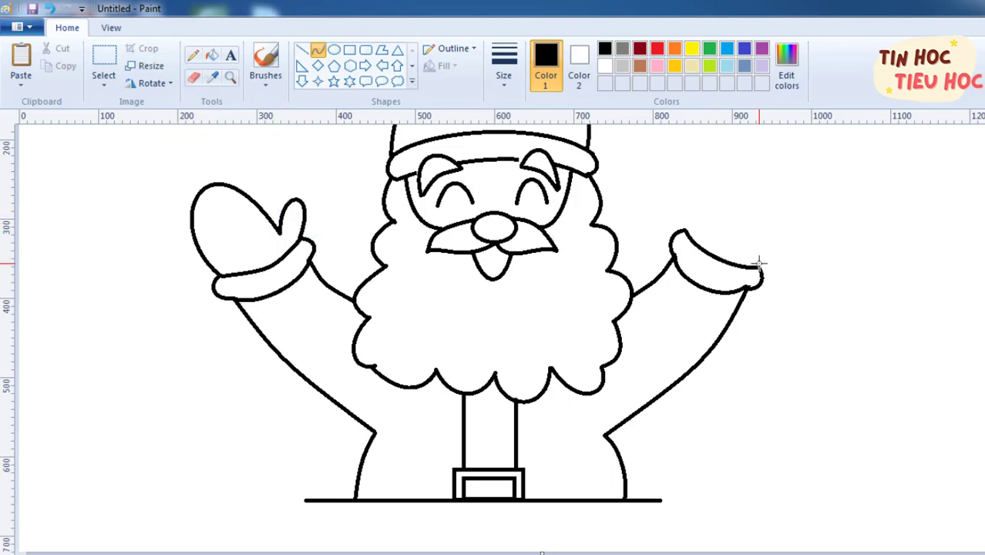
{"action": "mouse_move", "coordinate": [759, 263]}
{"action": "left_mouse_down"}
{"action": "mouse_move", "coordinate": [708, 220]}
{"action": "mouse_move", "coordinate": [786, 141]}
{"action": "left_mouse_up"}
{"action": "left_click_drag", "start_coordinate": [779, 187], "coordinate": [727, 174]}
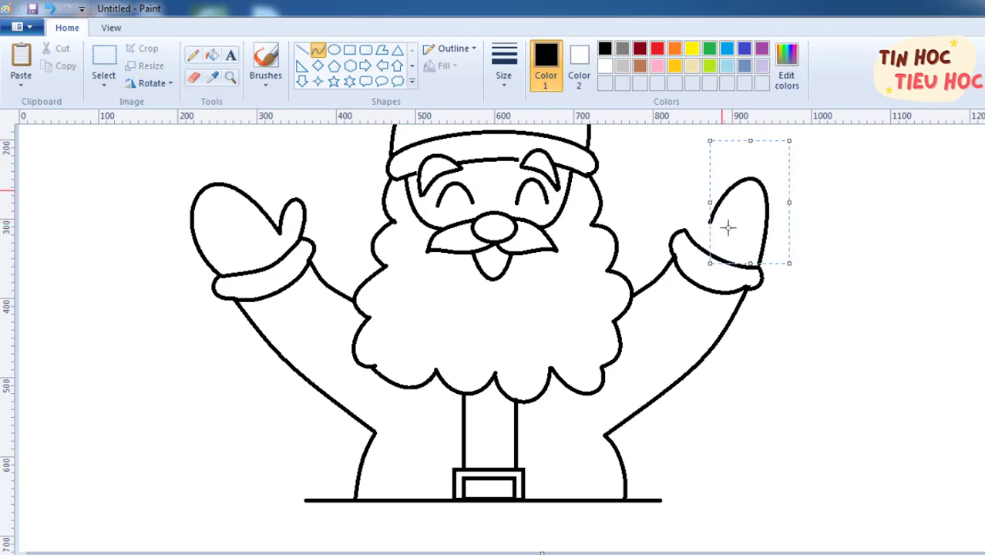
{"action": "key", "text": "ctrl+z"}
Step: Draw the right mitten above its cuff as a large rounded curve with a smaller thumb curve beside it
{"action": "mouse_move", "coordinate": [763, 268]}
{"action": "left_mouse_down"}
{"action": "mouse_move", "coordinate": [714, 219]}
{"action": "mouse_move", "coordinate": [802, 219]}
{"action": "mouse_move", "coordinate": [840, 187]}
{"action": "mouse_move", "coordinate": [761, 185]}
{"action": "mouse_move", "coordinate": [789, 125]}
{"action": "mouse_move", "coordinate": [774, 144]}
{"action": "mouse_move", "coordinate": [760, 136]}
{"action": "left_mouse_up"}
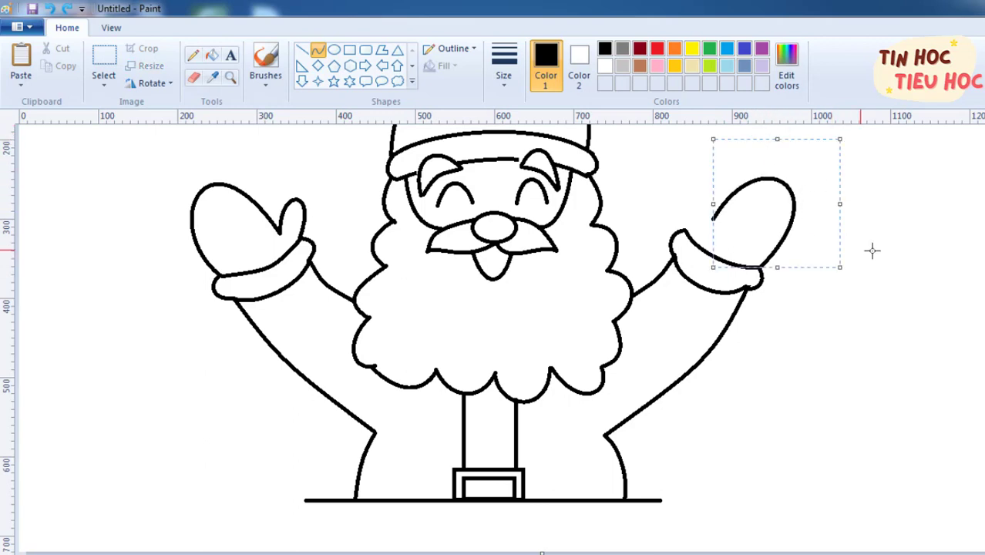
{"action": "left_click", "coordinate": [872, 250]}
{"action": "mouse_move", "coordinate": [712, 221]}
{"action": "left_mouse_down"}
{"action": "mouse_move", "coordinate": [685, 229]}
{"action": "mouse_move", "coordinate": [684, 169]}
{"action": "mouse_move", "coordinate": [717, 183]}
{"action": "mouse_move", "coordinate": [663, 192]}
{"action": "left_mouse_up"}
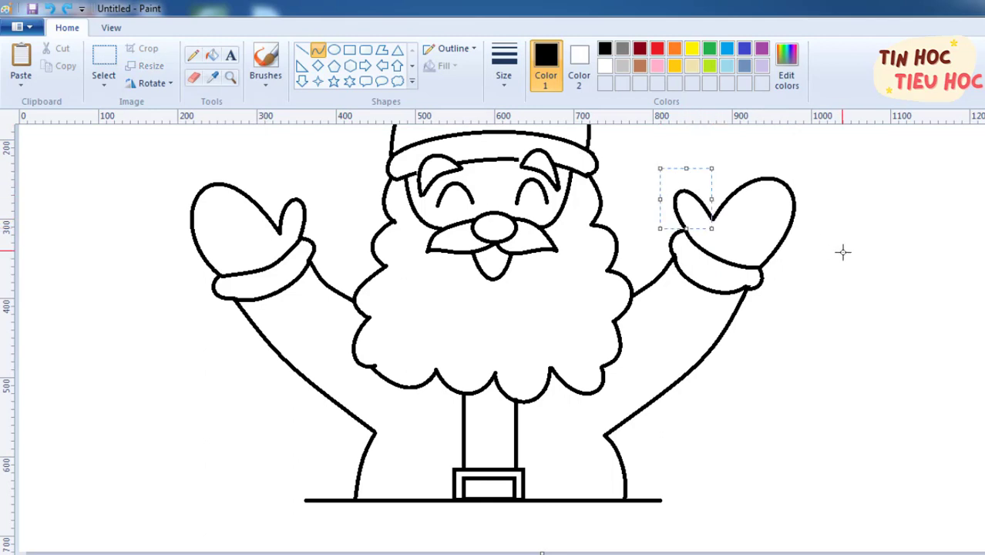
{"action": "left_click", "coordinate": [842, 251]}
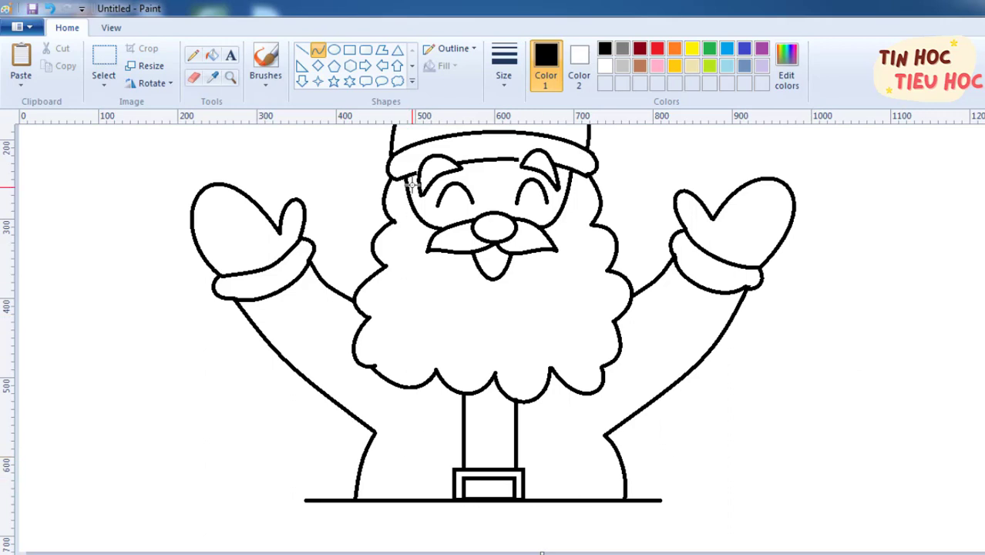
Step: Draw the belt's upper edge as a straight line across the waist, level with the top of the buckle
{"action": "left_click", "coordinate": [302, 50]}
{"action": "left_click_drag", "start_coordinate": [358, 478], "coordinate": [453, 475]}
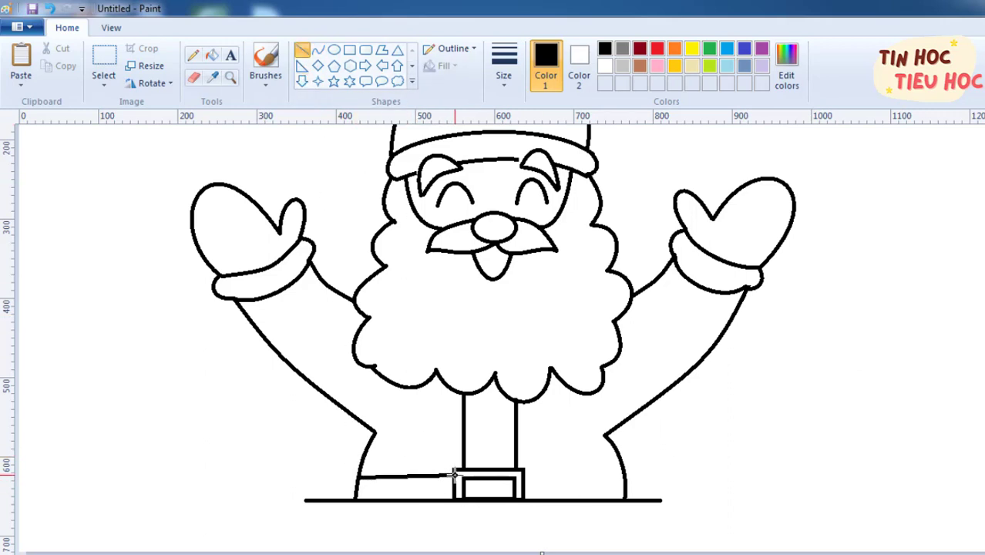
{"action": "key", "text": "ctrl+z"}
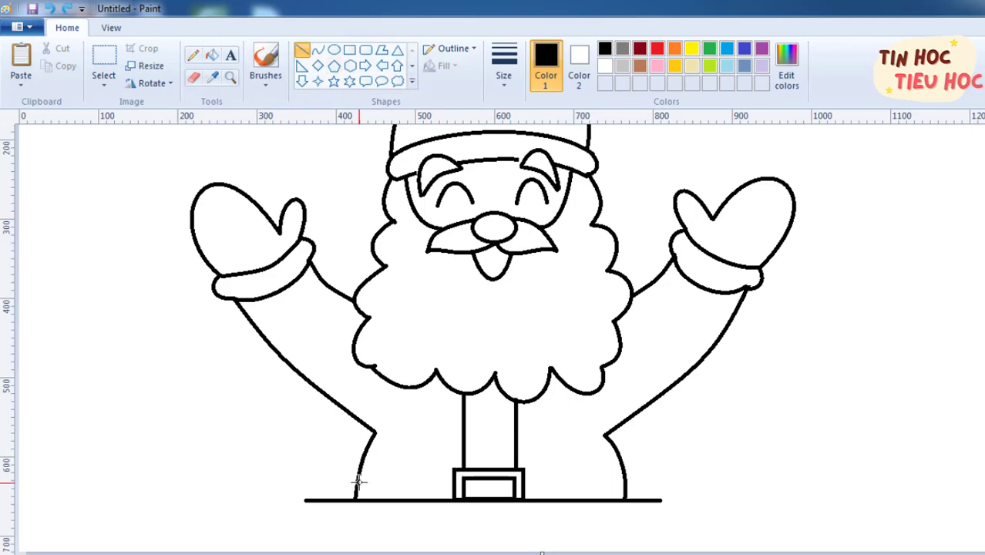
{"action": "left_click_drag", "start_coordinate": [358, 478], "coordinate": [623, 477]}
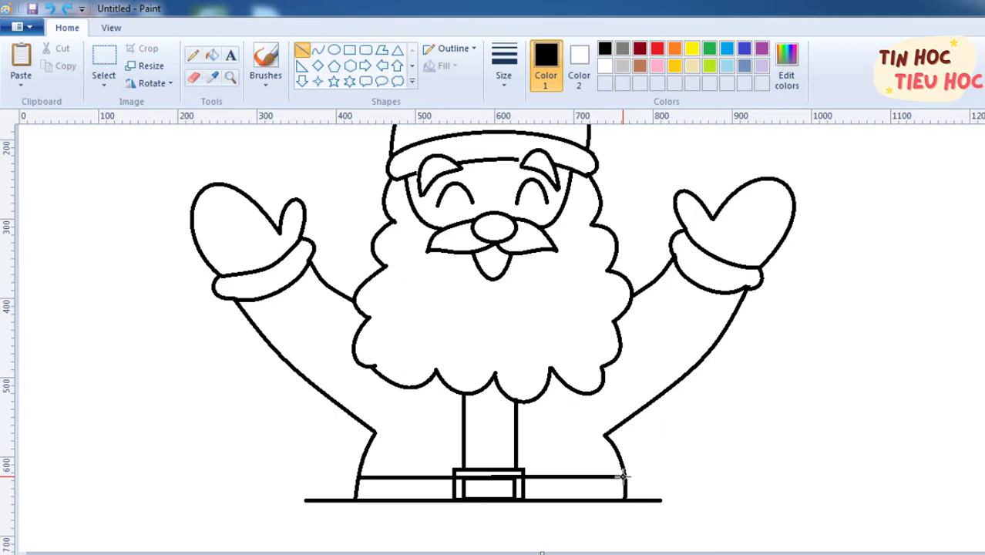
{"action": "left_click_drag", "start_coordinate": [623, 476], "coordinate": [623, 475]}
{"action": "key", "text": "Up"}
{"action": "key", "text": "Up"}
{"action": "key", "text": "Up"}
{"action": "key", "text": "Up"}
{"action": "key", "text": "Up"}
{"action": "key", "text": "Up"}
{"action": "key", "text": "Up"}
{"action": "key", "text": "Up"}
{"action": "key", "text": "Up"}
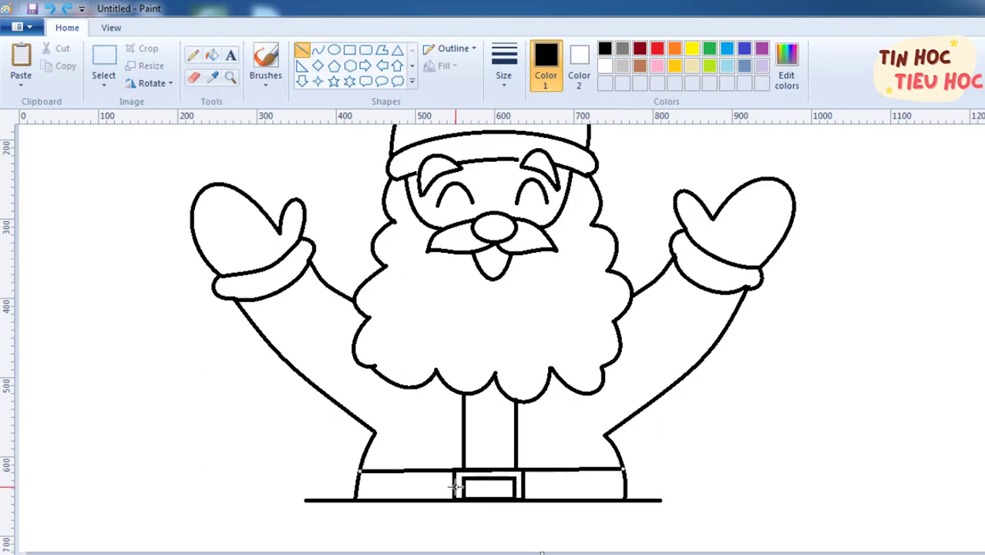
{"action": "key", "text": "Up"}
{"action": "left_click_drag", "start_coordinate": [455, 485], "coordinate": [455, 484]}
{"action": "left_click_drag", "start_coordinate": [625, 467], "coordinate": [626, 467]}
{"action": "left_click_drag", "start_coordinate": [628, 466], "coordinate": [623, 468]}
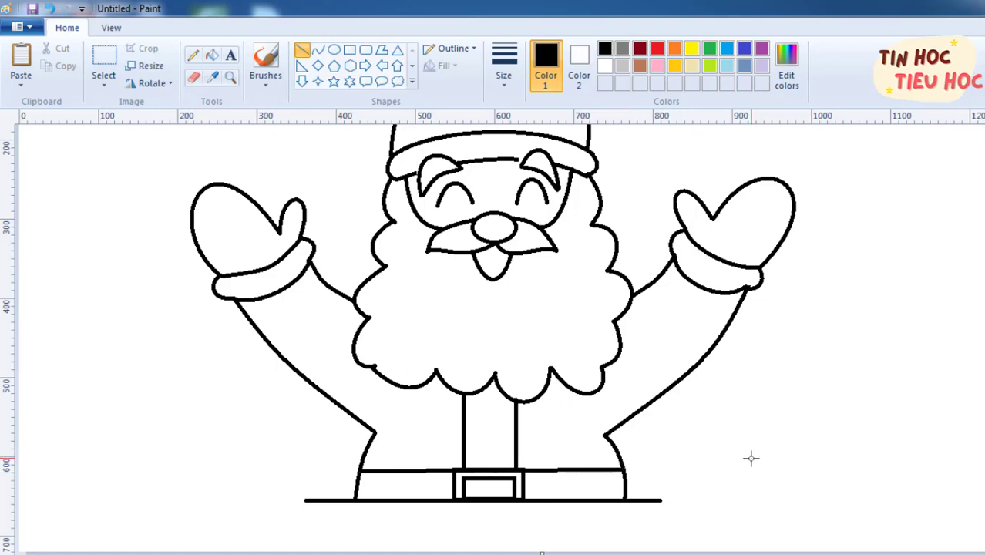
Step: Draw a large chimney rectangle below the horizontal base line, about 570 px wide and 280 px high
{"action": "scroll", "coordinate": [501, 339], "scroll_direction": "up", "scroll_amount": 3}
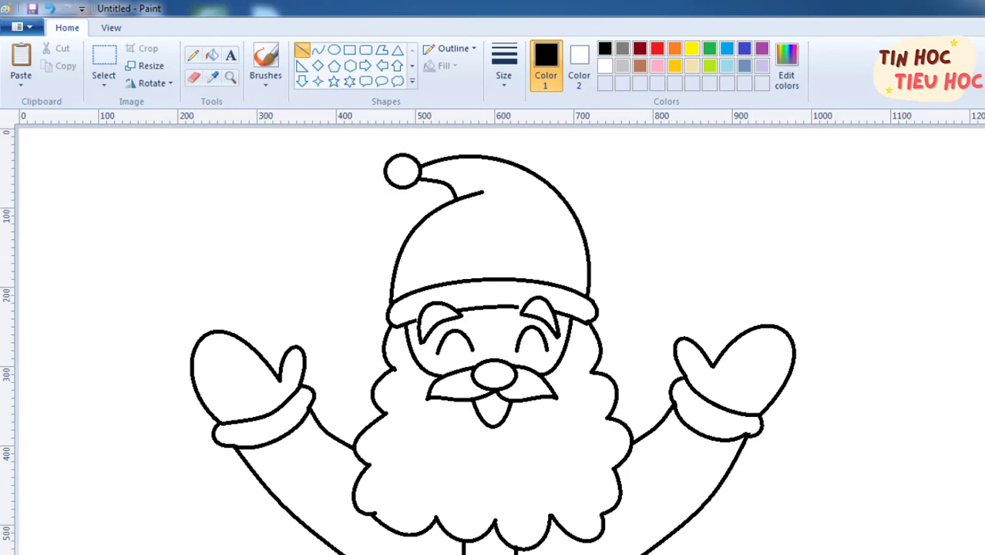
{"action": "scroll", "coordinate": [501, 339], "scroll_direction": "down", "scroll_amount": 3}
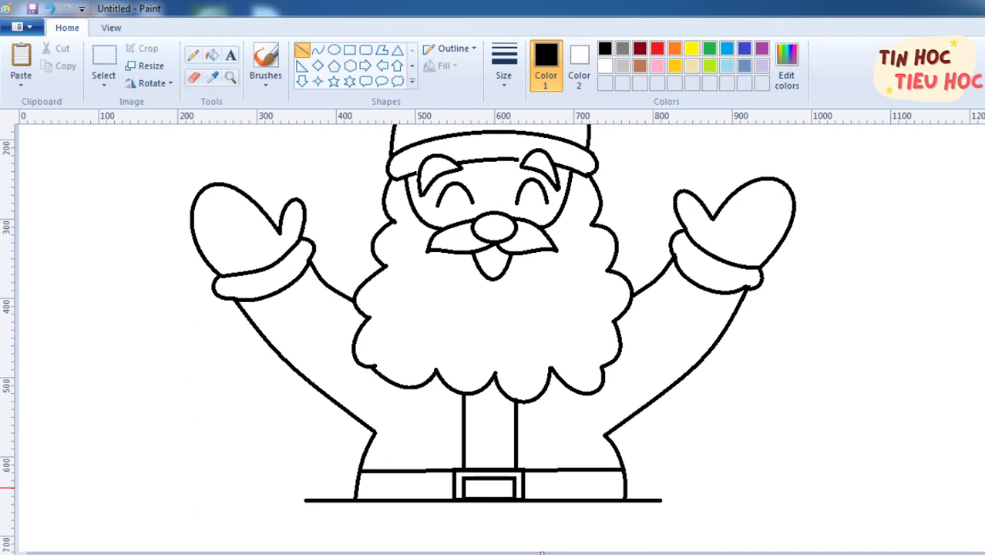
{"action": "scroll", "coordinate": [183, 343], "scroll_direction": "down", "scroll_amount": 1}
{"action": "left_click_drag", "start_coordinate": [282, 416], "coordinate": [282, 543]}
{"action": "scroll", "coordinate": [501, 340], "scroll_direction": "up", "scroll_amount": 1}
{"action": "scroll", "coordinate": [501, 339], "scroll_direction": "down", "scroll_amount": 5}
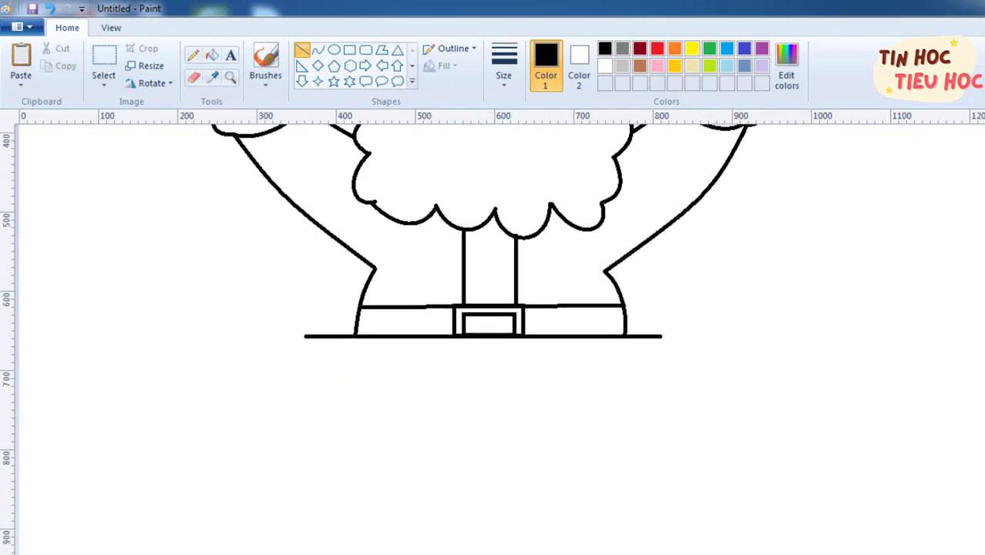
{"action": "scroll", "coordinate": [501, 339], "scroll_direction": "down", "scroll_amount": 1}
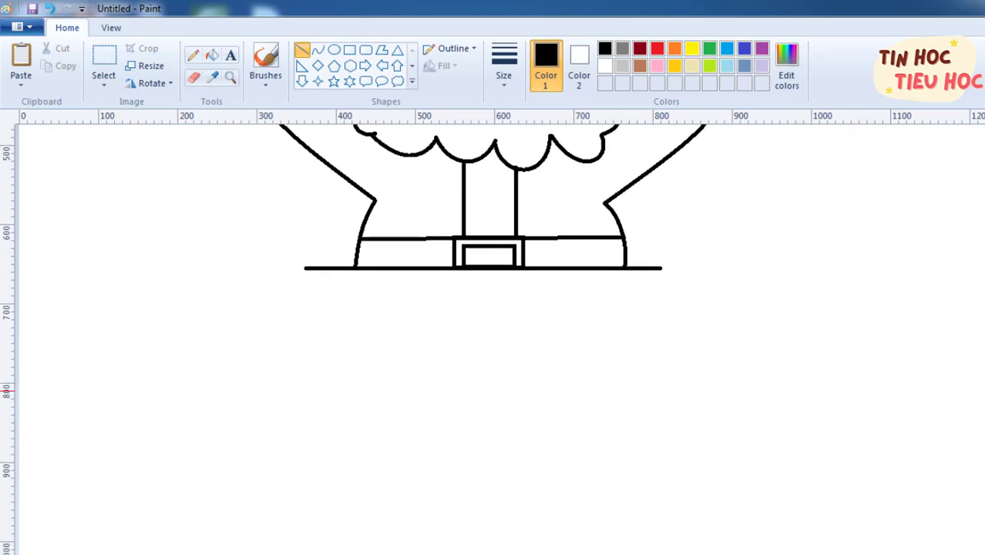
{"action": "left_click", "coordinate": [349, 49]}
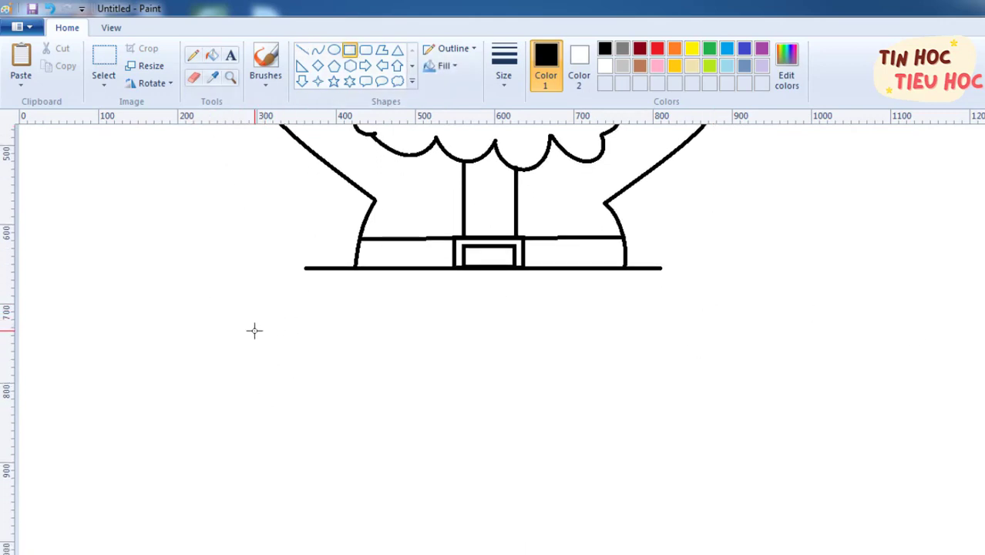
{"action": "mouse_move", "coordinate": [255, 331]}
{"action": "left_mouse_down"}
{"action": "mouse_move", "coordinate": [424, 488]}
{"action": "mouse_move", "coordinate": [710, 534]}
{"action": "mouse_move", "coordinate": [695, 542]}
{"action": "mouse_move", "coordinate": [705, 552]}
{"action": "left_mouse_up"}
{"action": "left_click", "coordinate": [812, 434]}
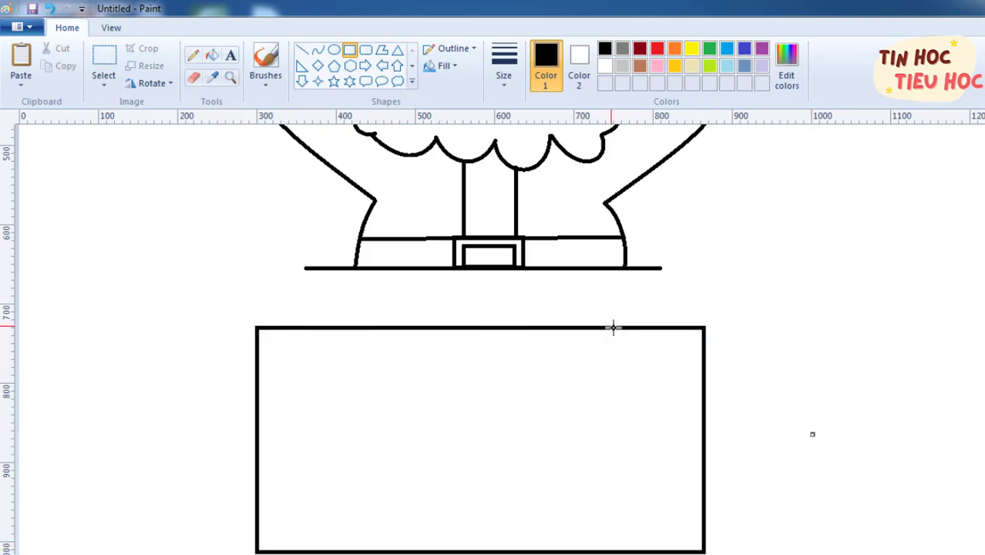
Step: Join both ends of the base line to the chimney's upper corners with outward-bulging rounded curves
{"action": "left_click", "coordinate": [318, 49]}
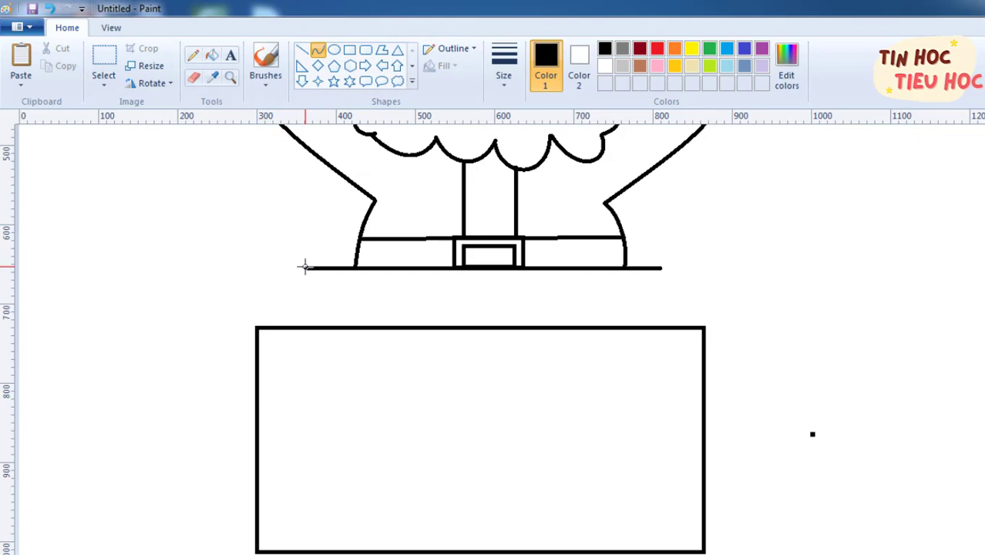
{"action": "mouse_move", "coordinate": [306, 267]}
{"action": "left_mouse_down"}
{"action": "mouse_move", "coordinate": [264, 275]}
{"action": "mouse_move", "coordinate": [254, 329]}
{"action": "mouse_move", "coordinate": [268, 272]}
{"action": "mouse_move", "coordinate": [242, 270]}
{"action": "mouse_move", "coordinate": [238, 290]}
{"action": "mouse_move", "coordinate": [216, 299]}
{"action": "left_mouse_up"}
{"action": "left_click_drag", "start_coordinate": [301, 269], "coordinate": [306, 268]}
{"action": "left_click", "coordinate": [291, 227]}
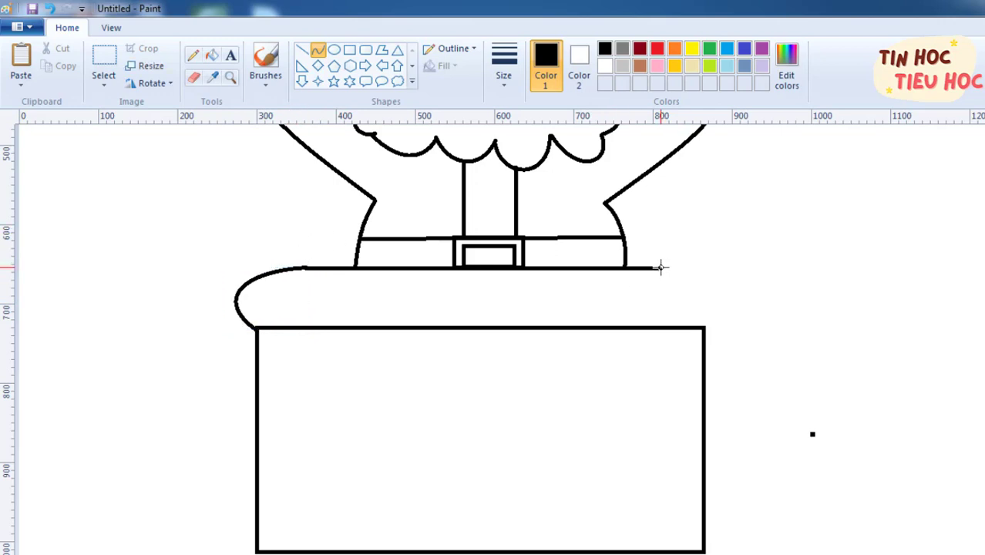
{"action": "left_click_drag", "start_coordinate": [660, 268], "coordinate": [704, 327]}
{"action": "mouse_move", "coordinate": [666, 266]}
{"action": "left_mouse_down"}
{"action": "mouse_move", "coordinate": [727, 262]}
{"action": "mouse_move", "coordinate": [743, 273]}
{"action": "mouse_move", "coordinate": [714, 293]}
{"action": "mouse_move", "coordinate": [753, 324]}
{"action": "left_mouse_up"}
{"action": "left_click", "coordinate": [855, 314]}
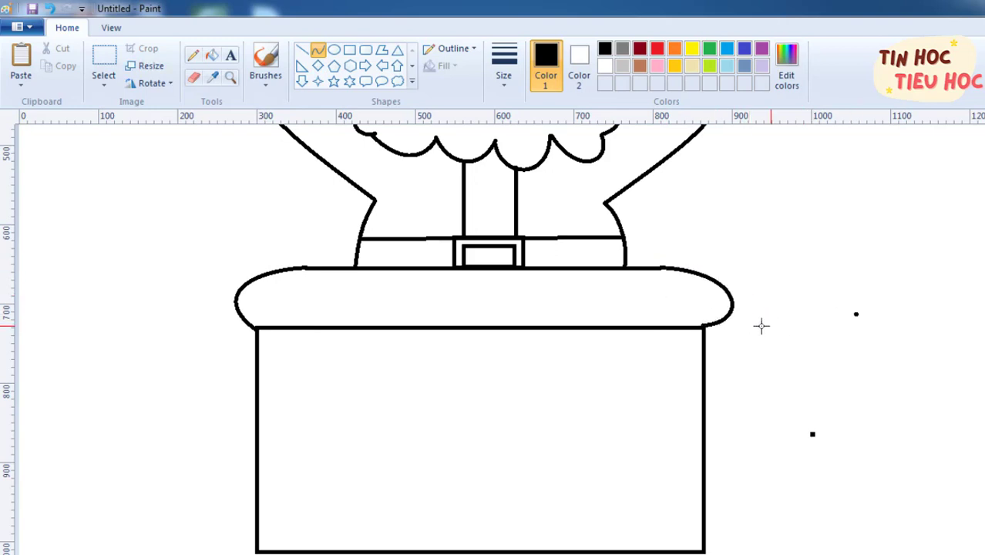
Step: Delete the upper edge of the chimney rectangle
{"action": "left_click", "coordinate": [193, 77]}
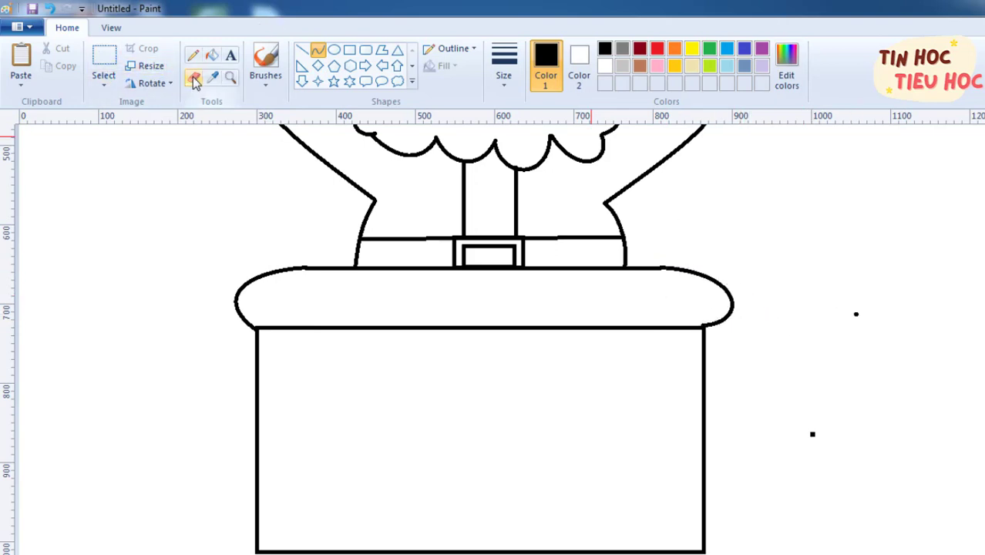
{"action": "left_click", "coordinate": [103, 58]}
{"action": "left_click_drag", "start_coordinate": [272, 324], "coordinate": [705, 336]}
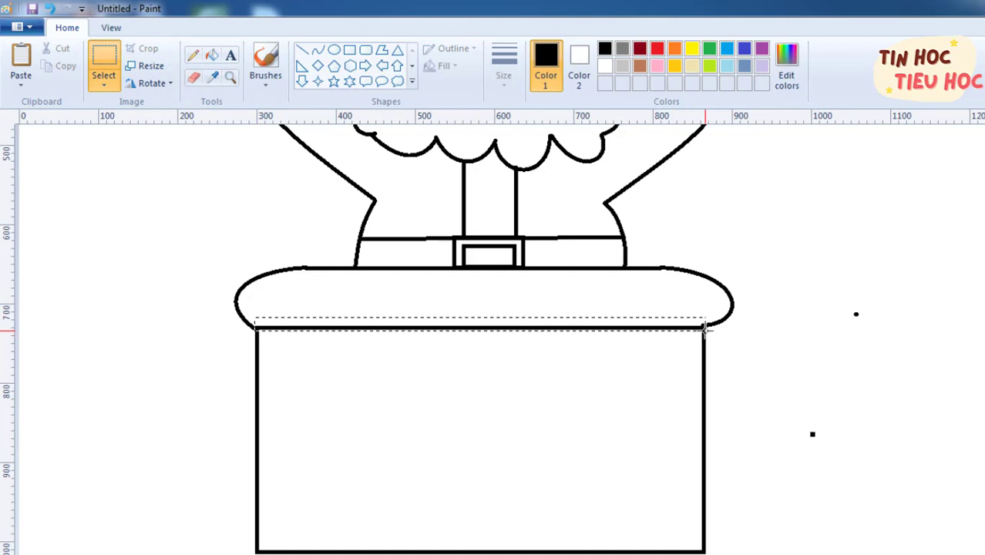
{"action": "key", "text": "Delete"}
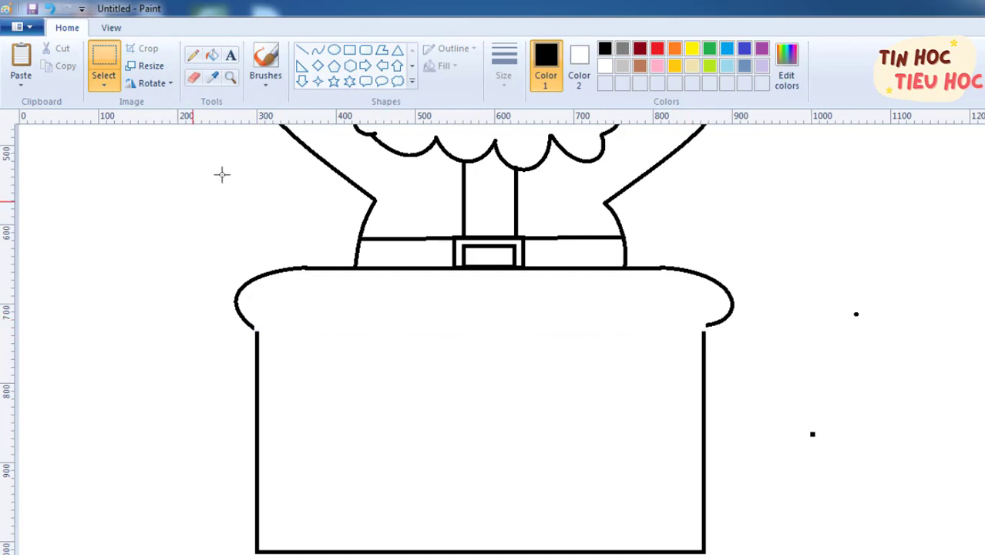
Step: Draw a scalloped snow edge of six drooping curves across the chimney's top, and erase the stray dots beside the chimney
{"action": "left_click", "coordinate": [317, 49]}
{"action": "mouse_move", "coordinate": [257, 328]}
{"action": "left_mouse_down"}
{"action": "mouse_move", "coordinate": [306, 327]}
{"action": "mouse_move", "coordinate": [271, 326]}
{"action": "mouse_move", "coordinate": [276, 337]}
{"action": "mouse_move", "coordinate": [302, 337]}
{"action": "mouse_move", "coordinate": [297, 321]}
{"action": "mouse_move", "coordinate": [379, 321]}
{"action": "left_mouse_up"}
{"action": "mouse_move", "coordinate": [318, 330]}
{"action": "left_mouse_down"}
{"action": "mouse_move", "coordinate": [333, 344]}
{"action": "mouse_move", "coordinate": [374, 348]}
{"action": "mouse_move", "coordinate": [352, 352]}
{"action": "left_mouse_up"}
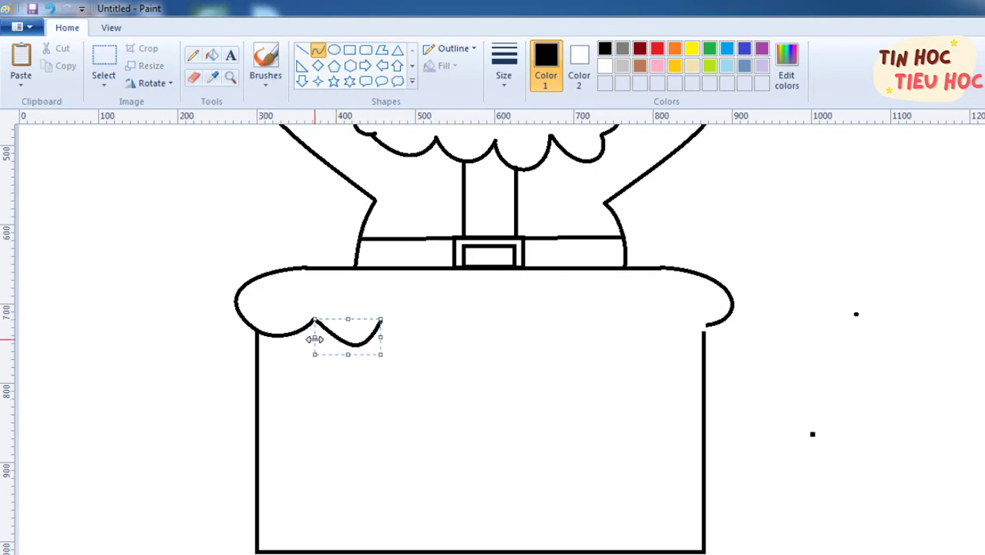
{"action": "left_click", "coordinate": [398, 326]}
{"action": "mouse_move", "coordinate": [382, 324]}
{"action": "left_mouse_down"}
{"action": "mouse_move", "coordinate": [460, 320]}
{"action": "mouse_move", "coordinate": [392, 358]}
{"action": "mouse_move", "coordinate": [442, 368]}
{"action": "mouse_move", "coordinate": [382, 339]}
{"action": "left_mouse_up"}
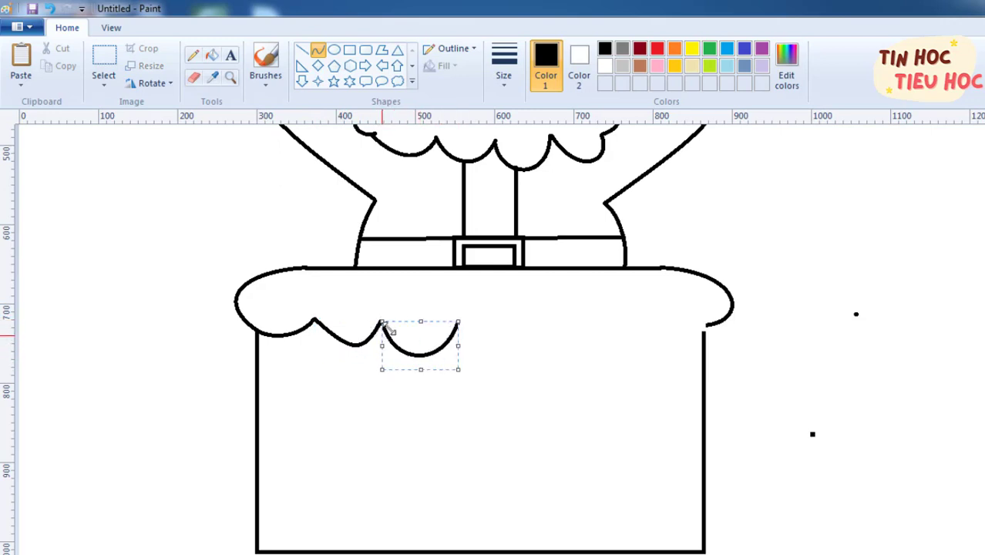
{"action": "left_click", "coordinate": [474, 328]}
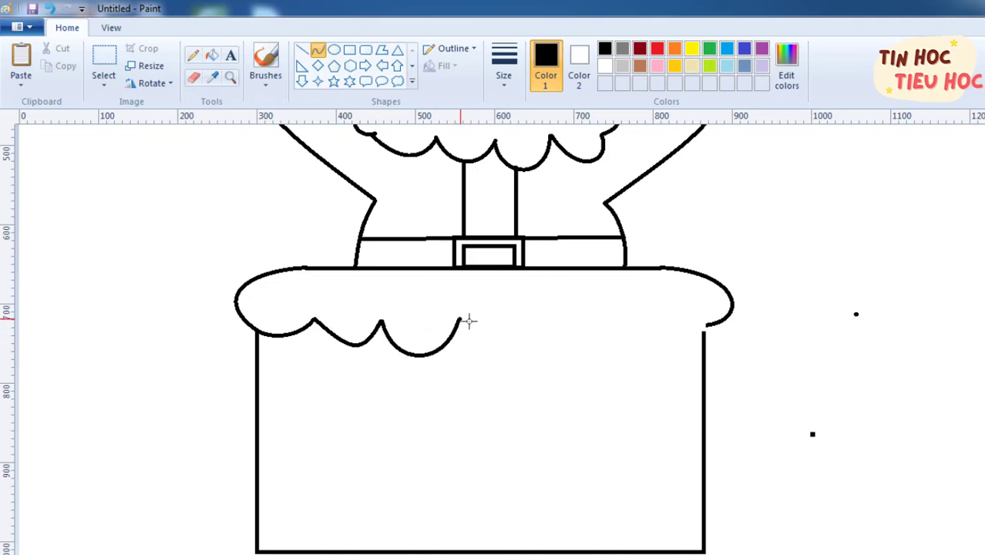
{"action": "left_click_drag", "start_coordinate": [458, 318], "coordinate": [549, 325]}
{"action": "left_click_drag", "start_coordinate": [477, 330], "coordinate": [652, 328]}
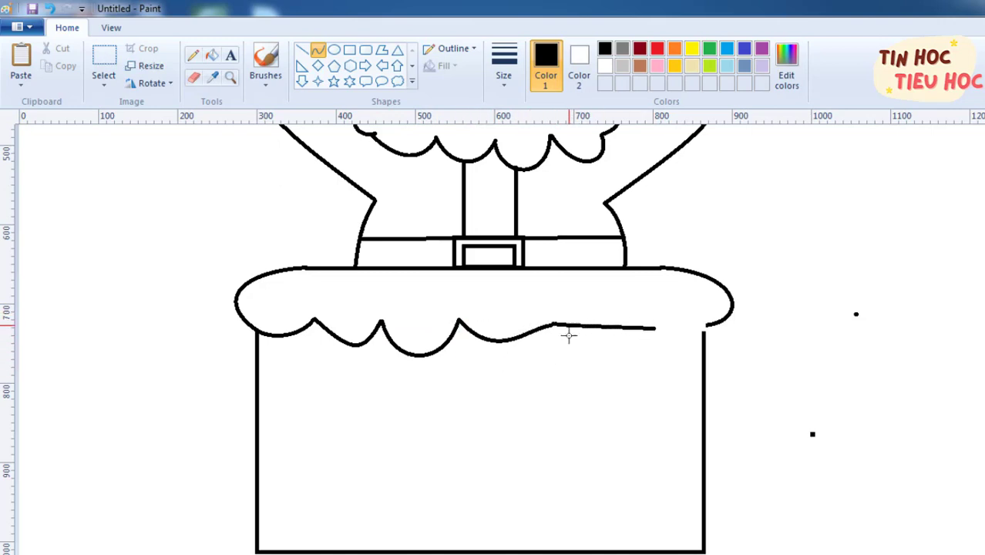
{"action": "left_click_drag", "start_coordinate": [567, 334], "coordinate": [641, 377]}
{"action": "left_click", "coordinate": [695, 388]}
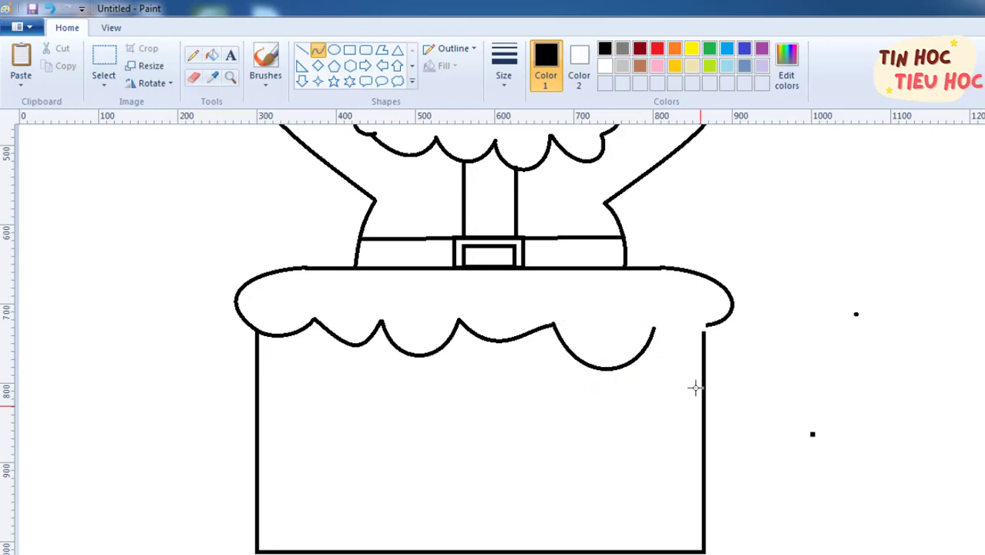
{"action": "mouse_move", "coordinate": [654, 329]}
{"action": "left_mouse_down"}
{"action": "mouse_move", "coordinate": [708, 325]}
{"action": "mouse_move", "coordinate": [690, 370]}
{"action": "mouse_move", "coordinate": [669, 374]}
{"action": "mouse_move", "coordinate": [699, 347]}
{"action": "mouse_move", "coordinate": [686, 374]}
{"action": "left_mouse_up"}
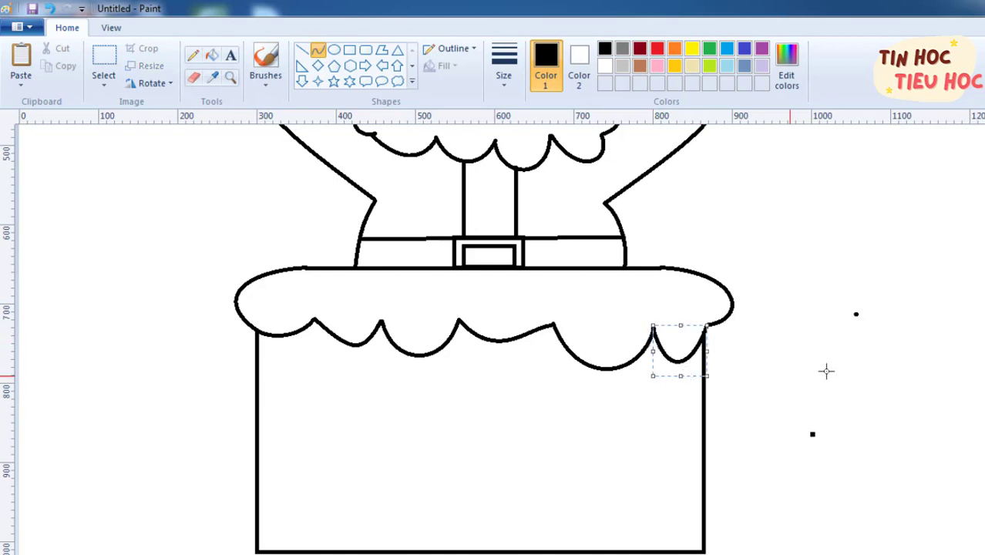
{"action": "left_click", "coordinate": [194, 77]}
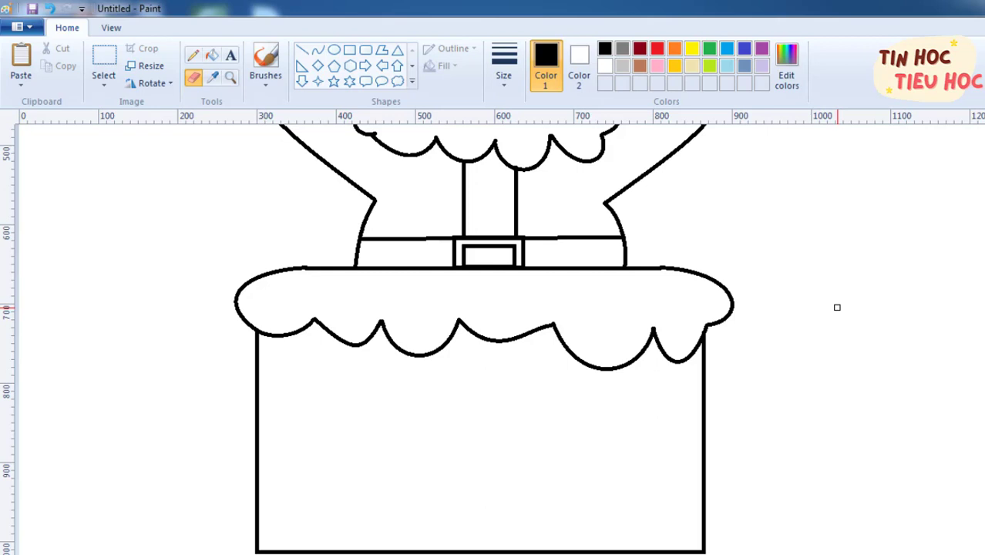
Step: Draw a row of three spaced brick rectangles along the chimney's lower edge
{"action": "left_click", "coordinate": [349, 52]}
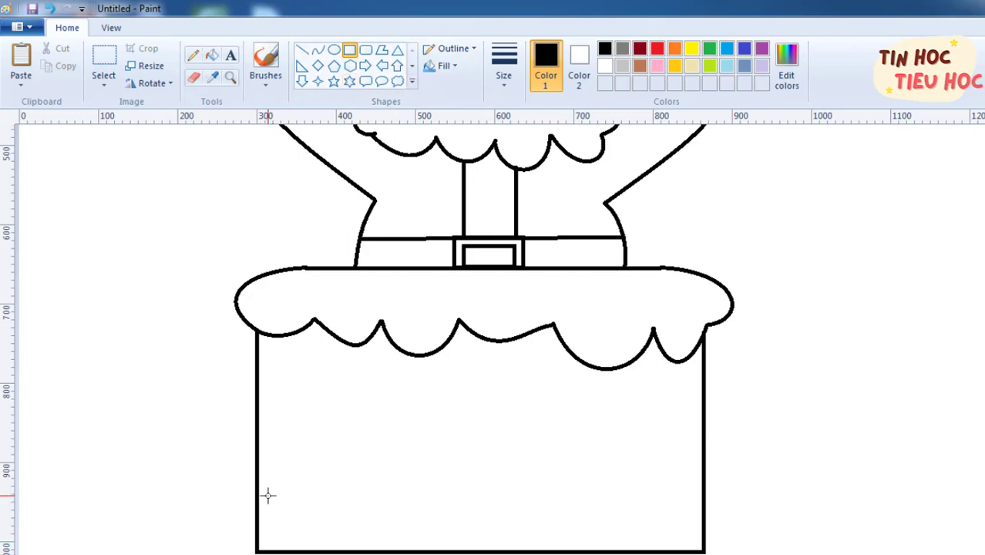
{"action": "mouse_move", "coordinate": [267, 496]}
{"action": "left_mouse_down"}
{"action": "mouse_move", "coordinate": [377, 536]}
{"action": "mouse_move", "coordinate": [369, 540]}
{"action": "left_mouse_up"}
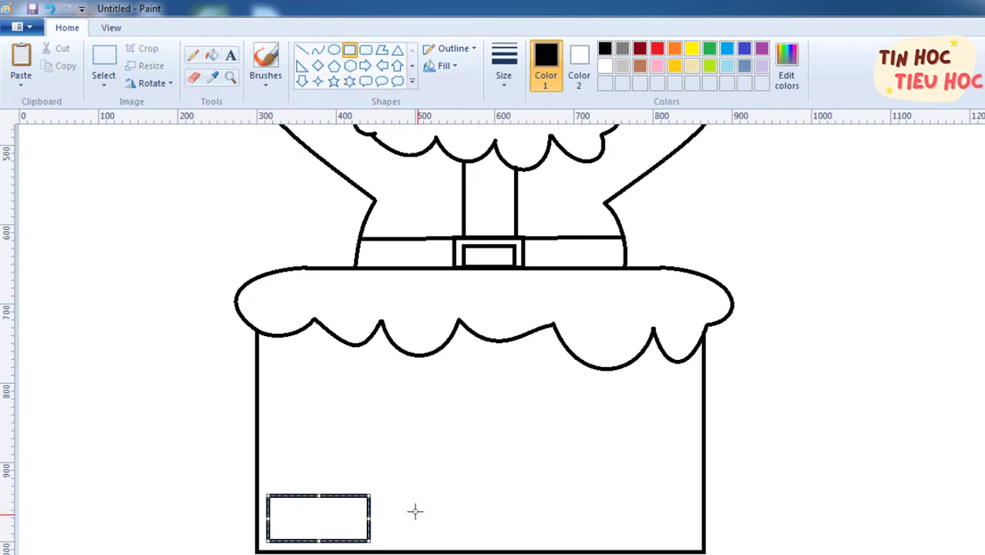
{"action": "left_click_drag", "start_coordinate": [398, 494], "coordinate": [515, 541]}
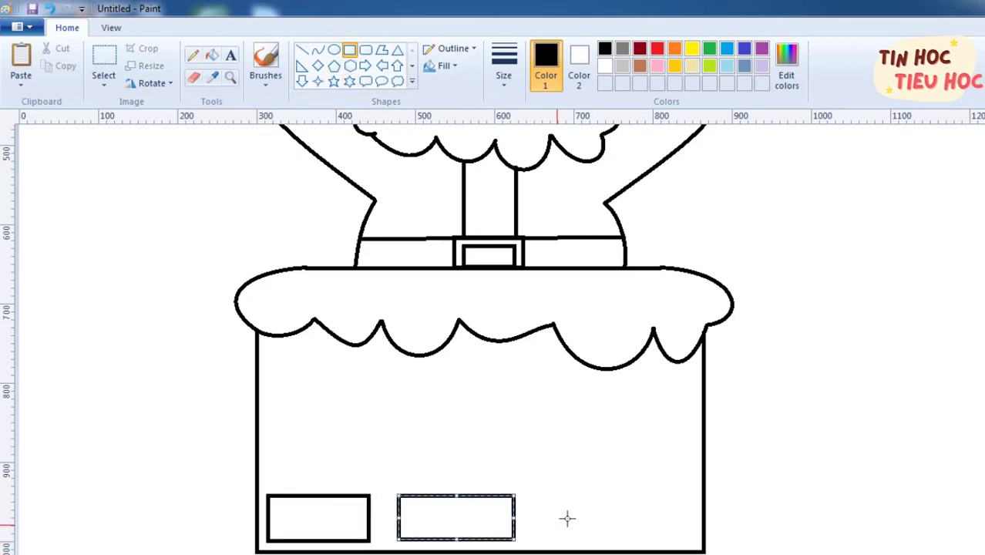
{"action": "left_click_drag", "start_coordinate": [562, 494], "coordinate": [675, 538]}
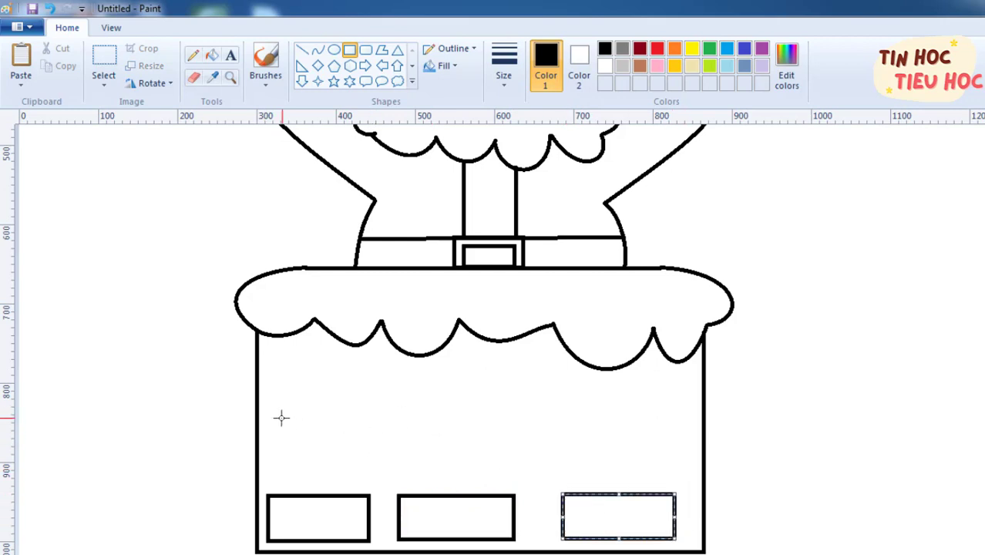
Step: Draw a second row of four bricks above the first, with the last brick ending at the chimney's right edge
{"action": "left_click_drag", "start_coordinate": [267, 423], "coordinate": [334, 476]}
{"action": "left_click_drag", "start_coordinate": [353, 423], "coordinate": [491, 477]}
{"action": "left_click_drag", "start_coordinate": [515, 419], "coordinate": [610, 476]}
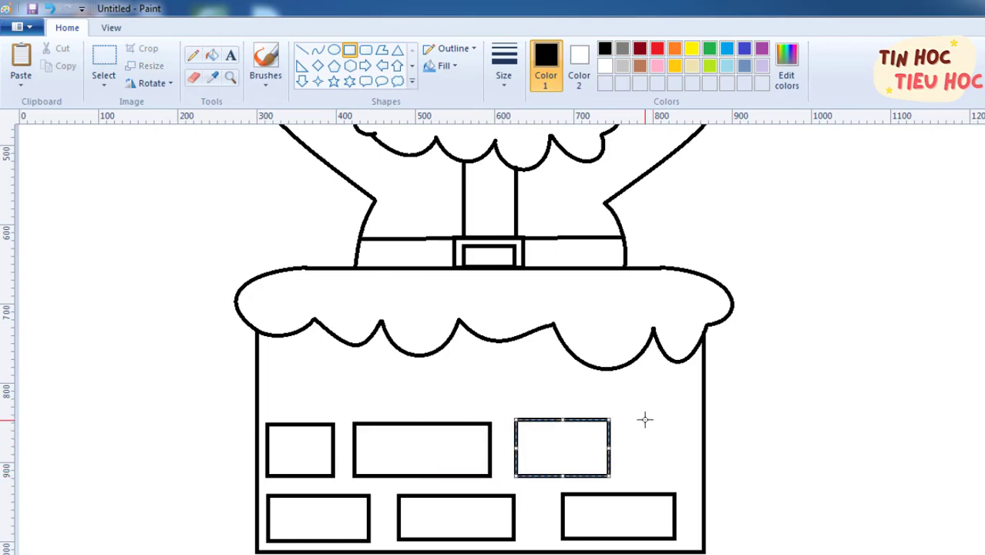
{"action": "left_click_drag", "start_coordinate": [635, 418], "coordinate": [704, 475]}
{"action": "left_click", "coordinate": [776, 453]}
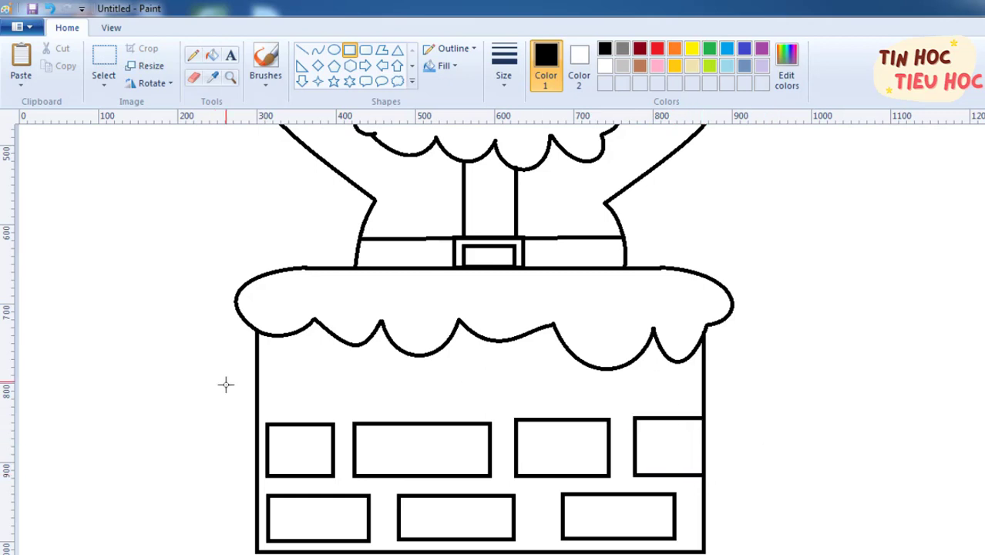
Step: Draw a third row of five bricks just below the snow, with narrow end bricks touching the chimney's side edges
{"action": "left_click_drag", "start_coordinate": [258, 356], "coordinate": [271, 403]}
{"action": "left_click_drag", "start_coordinate": [290, 359], "coordinate": [400, 402]}
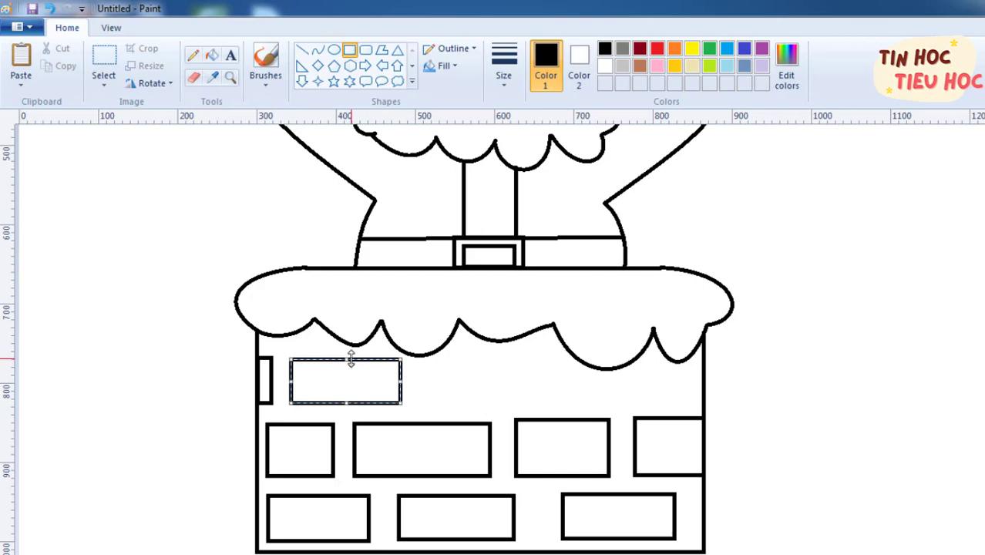
{"action": "left_click_drag", "start_coordinate": [425, 360], "coordinate": [535, 402]}
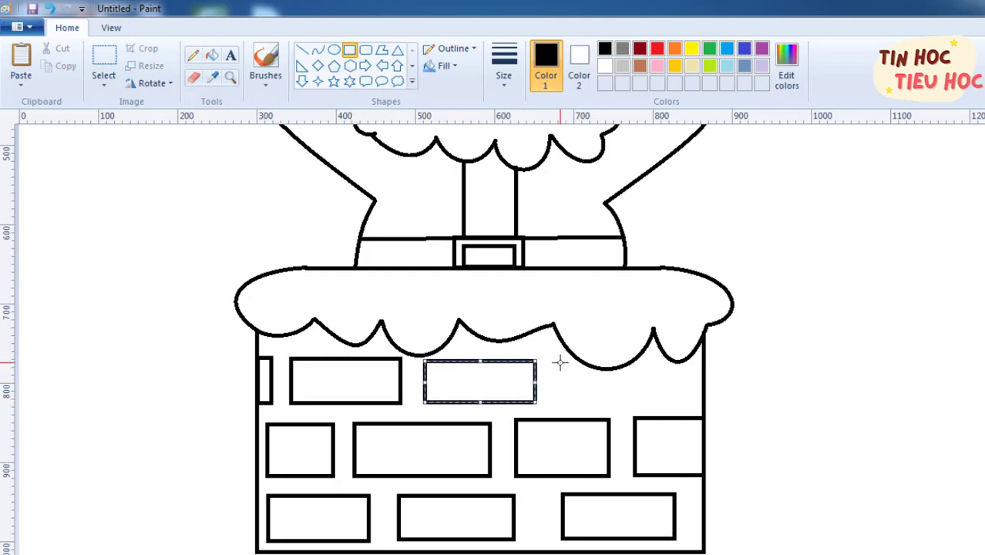
{"action": "left_click_drag", "start_coordinate": [556, 360], "coordinate": [671, 400]}
{"action": "left_click_drag", "start_coordinate": [692, 363], "coordinate": [702, 399]}
{"action": "left_click", "coordinate": [737, 392]}
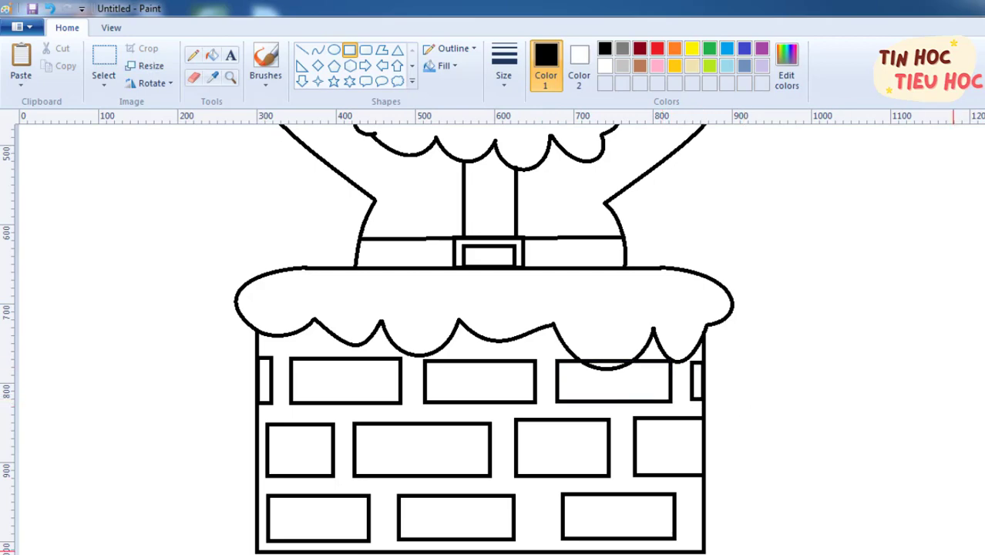
Step: Erase the part of the fourth brick's upper edge that overlaps the drooping snow in the chimney's top row
{"action": "key", "text": "ctrl+Page_Up"}
{"action": "left_click_drag", "start_coordinate": [495, 547], "coordinate": [838, 525]}
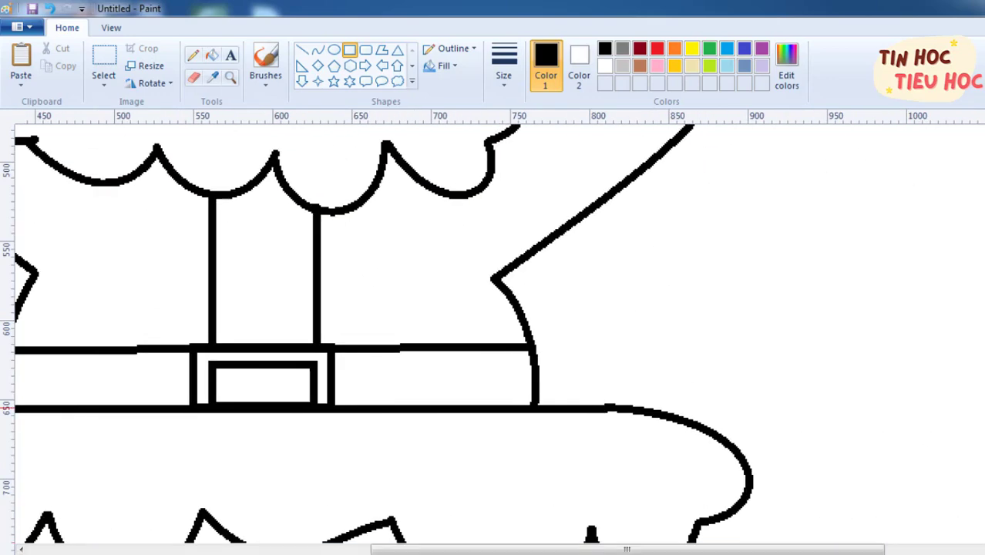
{"action": "scroll", "coordinate": [493, 331], "scroll_direction": "down", "scroll_amount": 3}
{"action": "left_click", "coordinate": [193, 77]}
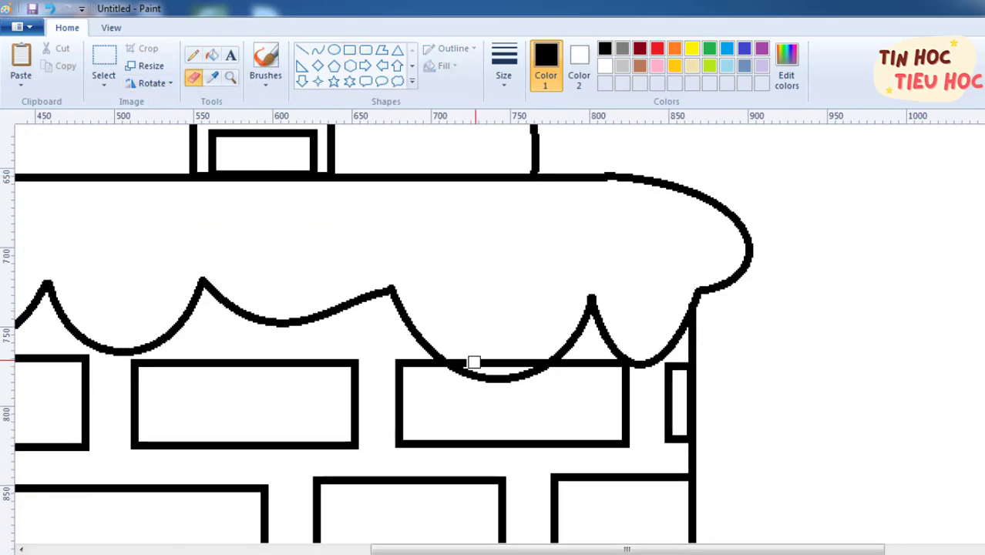
{"action": "mouse_move", "coordinate": [473, 362]}
{"action": "left_mouse_down"}
{"action": "mouse_move", "coordinate": [534, 356]}
{"action": "mouse_move", "coordinate": [477, 358]}
{"action": "left_mouse_up"}
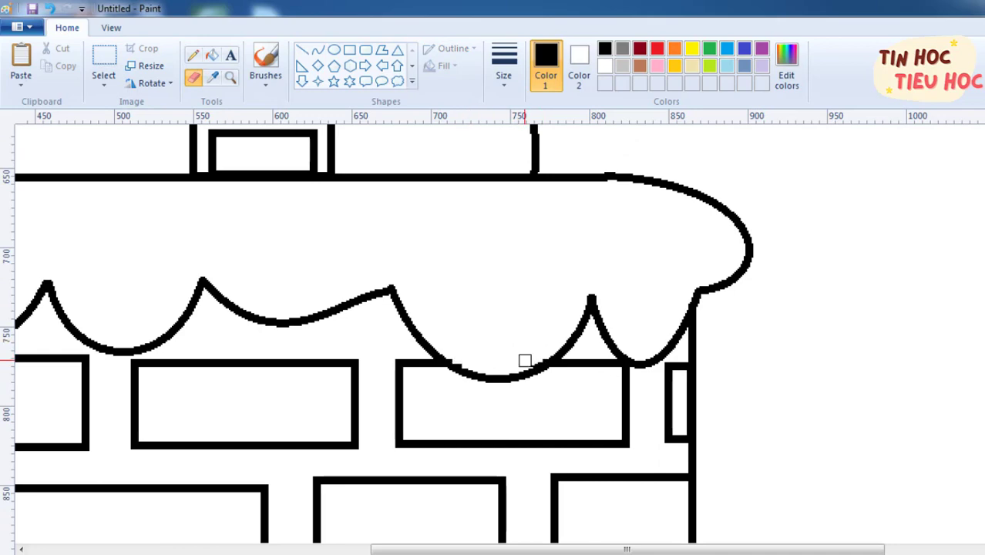
{"action": "key", "text": "ctrl+Page_Down"}
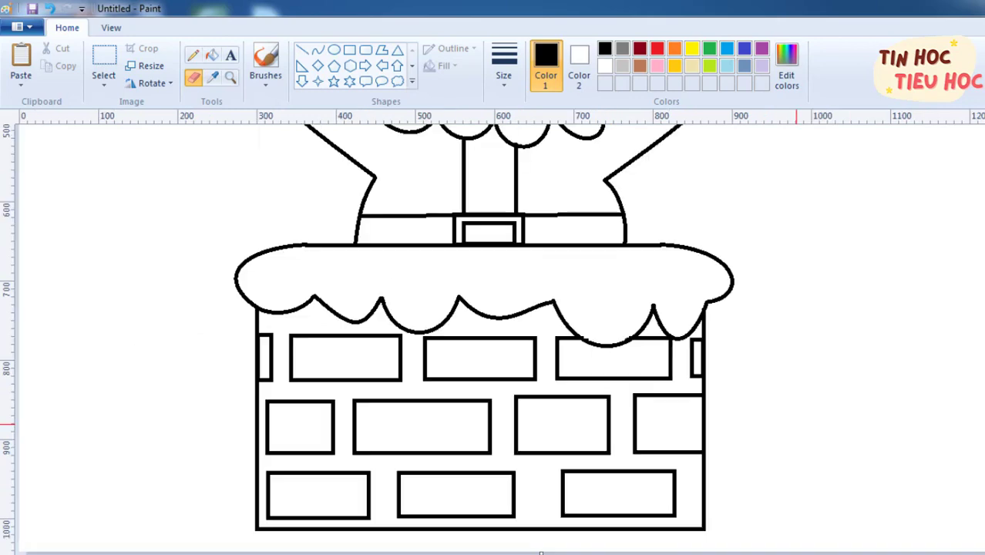
Step: Fill Santa's hat and both sides of his coat, including the sleeves, with red
{"action": "scroll", "coordinate": [502, 339], "scroll_direction": "up", "scroll_amount": 5}
{"action": "scroll", "coordinate": [502, 339], "scroll_direction": "down", "scroll_amount": 5}
{"action": "scroll", "coordinate": [541, 552], "scroll_direction": "up", "scroll_amount": 5}
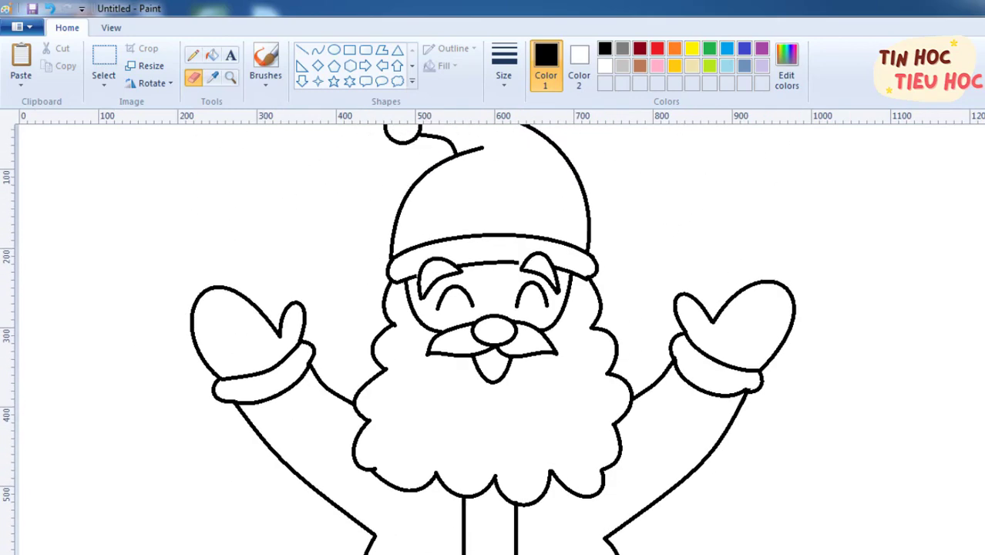
{"action": "scroll", "coordinate": [541, 551], "scroll_direction": "down", "scroll_amount": 5}
{"action": "scroll", "coordinate": [541, 552], "scroll_direction": "up", "scroll_amount": 5}
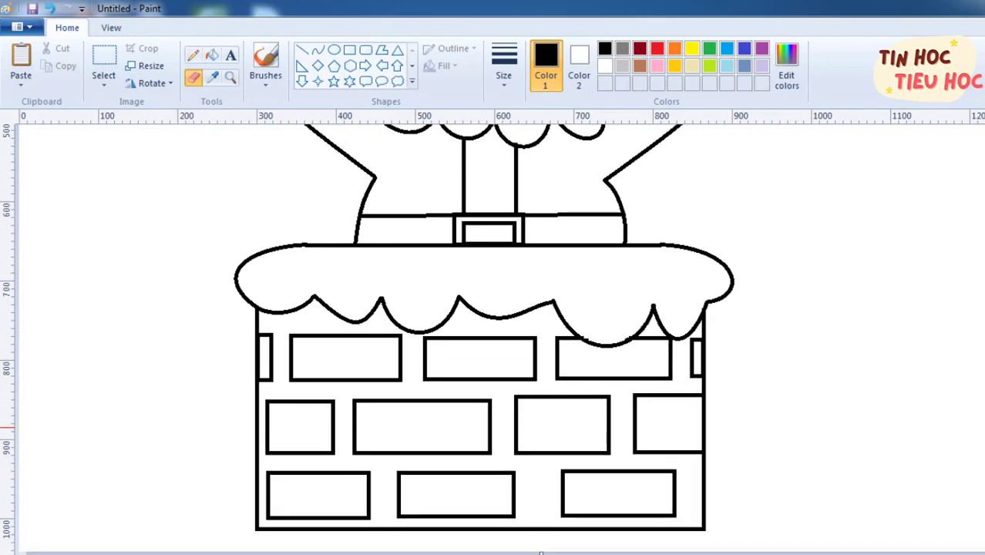
{"action": "left_click", "coordinate": [211, 54]}
{"action": "left_click", "coordinate": [656, 48]}
{"action": "left_click", "coordinate": [532, 195]}
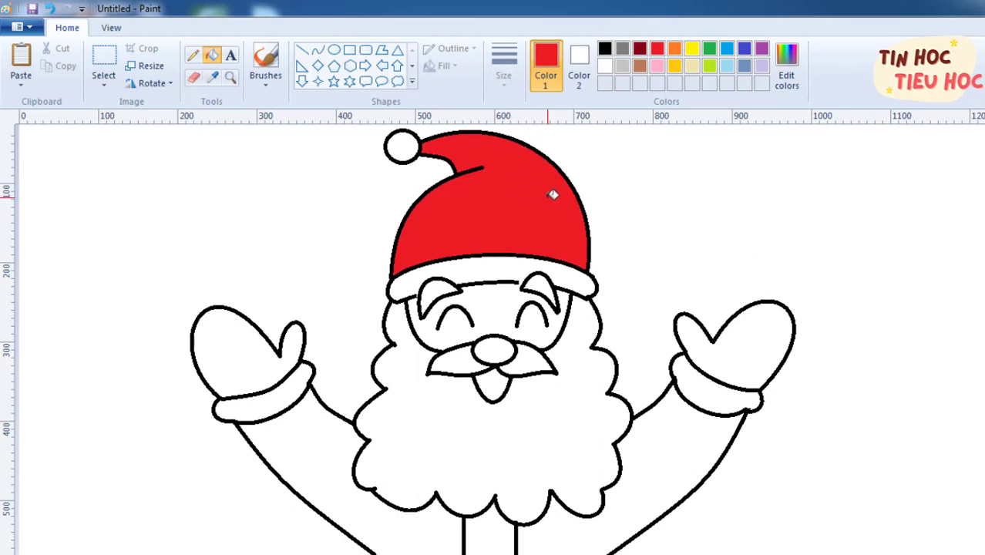
{"action": "left_click", "coordinate": [345, 458]}
{"action": "left_click", "coordinate": [714, 465]}
Step: Fill the belt buckle's frame with yellow, and its centre and both sides of the belt with black
{"action": "scroll", "coordinate": [493, 339], "scroll_direction": "down", "scroll_amount": 4}
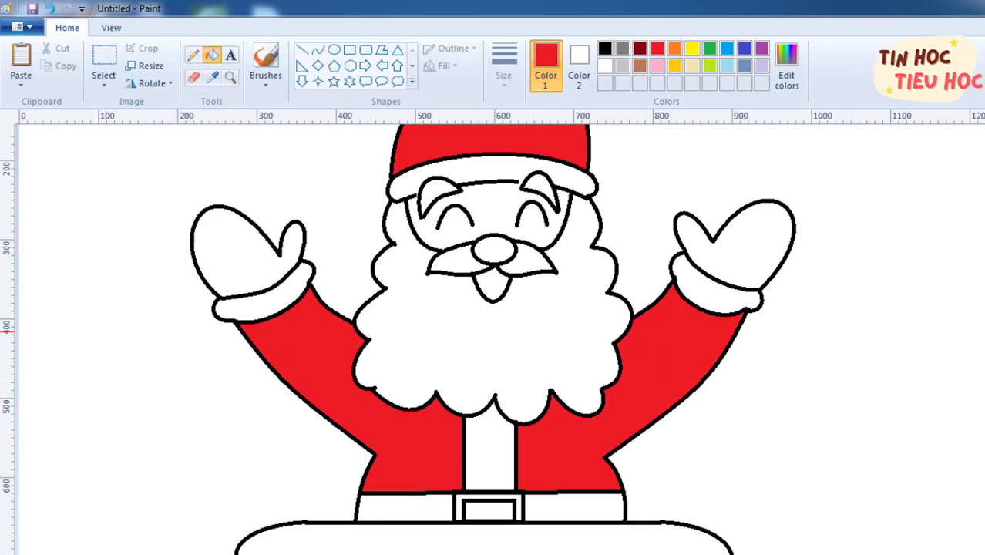
{"action": "left_click", "coordinate": [692, 49]}
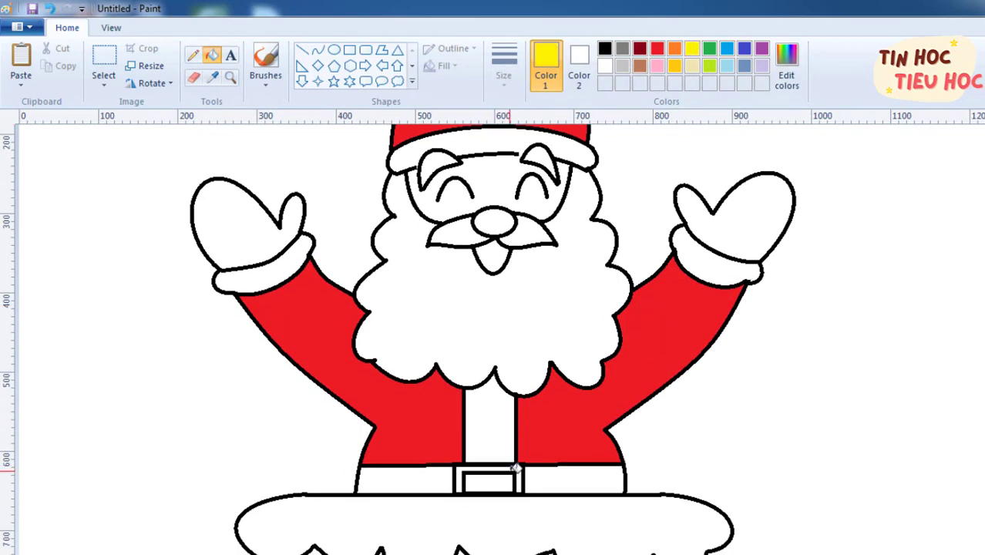
{"action": "left_click", "coordinate": [524, 469]}
{"action": "key", "text": "ctrl+z"}
{"action": "left_click", "coordinate": [522, 472]}
{"action": "left_click", "coordinate": [604, 48]}
{"action": "left_click", "coordinate": [499, 483]}
{"action": "left_click", "coordinate": [555, 483]}
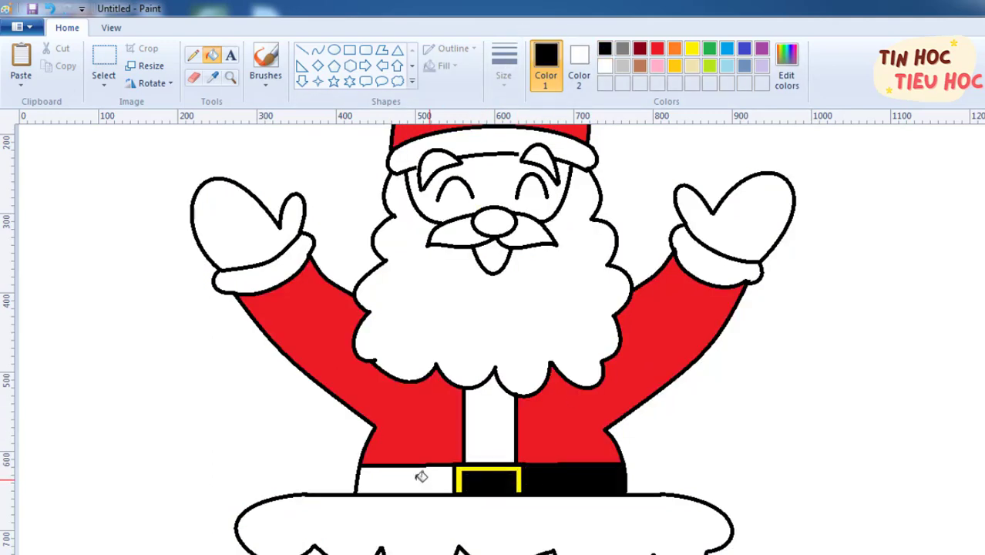
{"action": "left_click", "coordinate": [421, 477]}
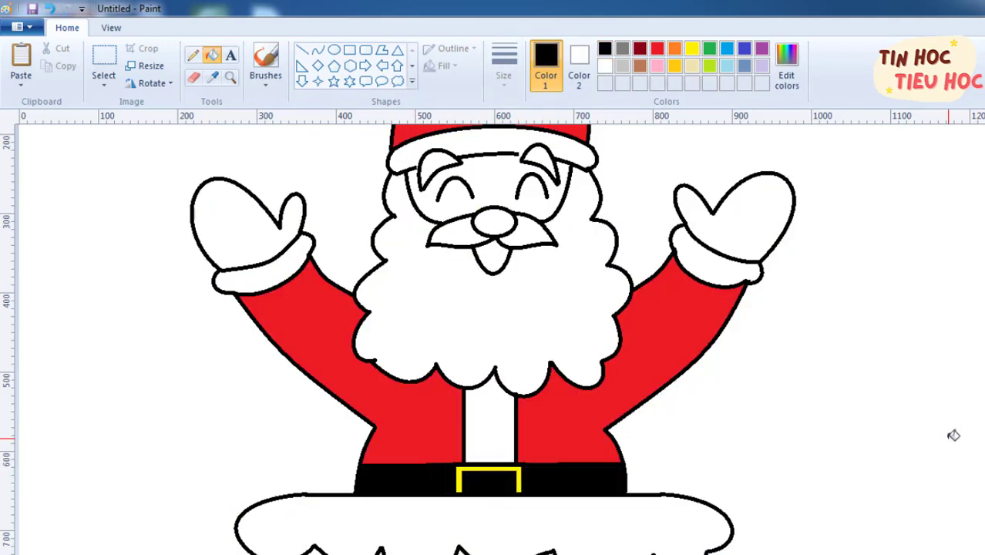
Step: Fill Santa's nose with red
{"action": "scroll", "coordinate": [494, 339], "scroll_direction": "down", "scroll_amount": 5}
{"action": "scroll", "coordinate": [493, 339], "scroll_direction": "up", "scroll_amount": 8}
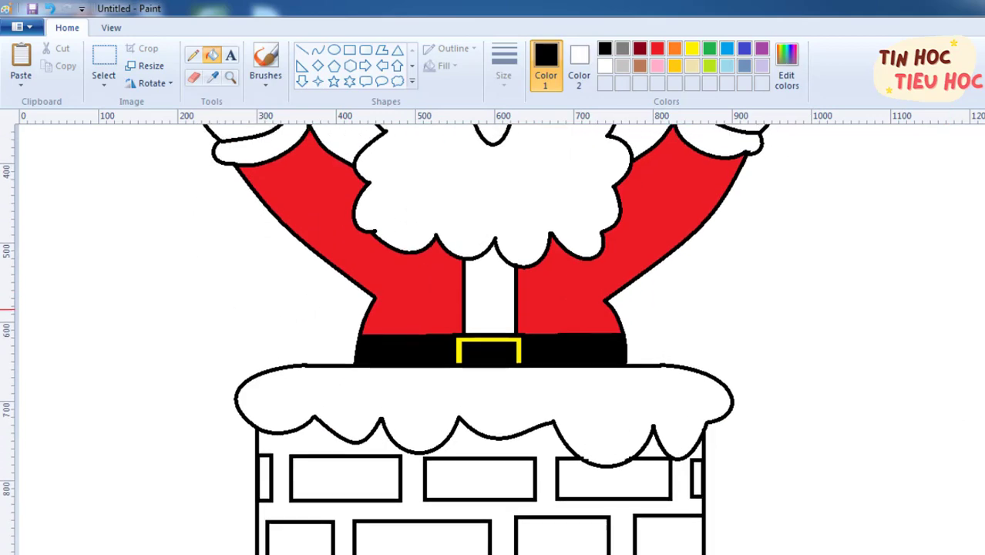
{"action": "scroll", "coordinate": [493, 339], "scroll_direction": "up", "scroll_amount": 1}
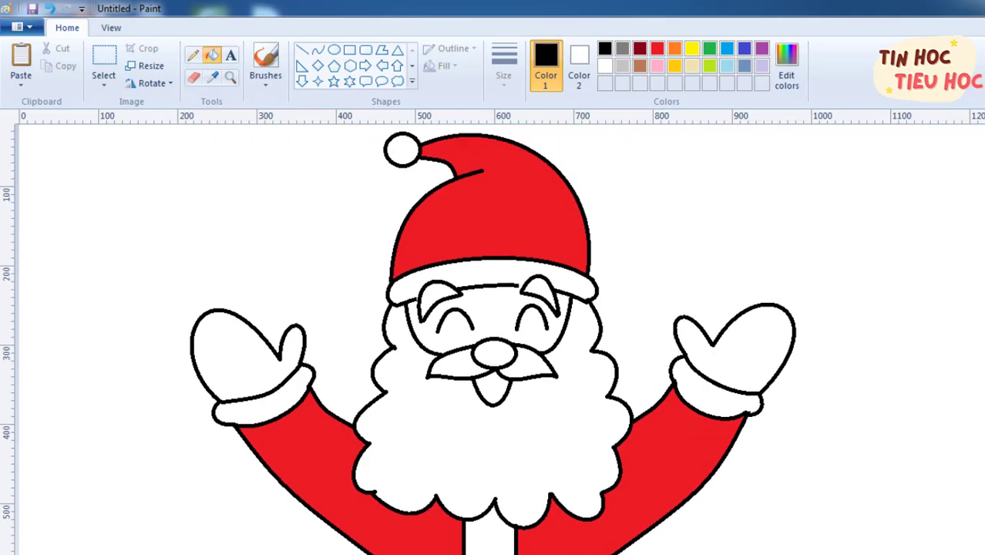
{"action": "left_click", "coordinate": [657, 48]}
{"action": "left_click", "coordinate": [499, 353]}
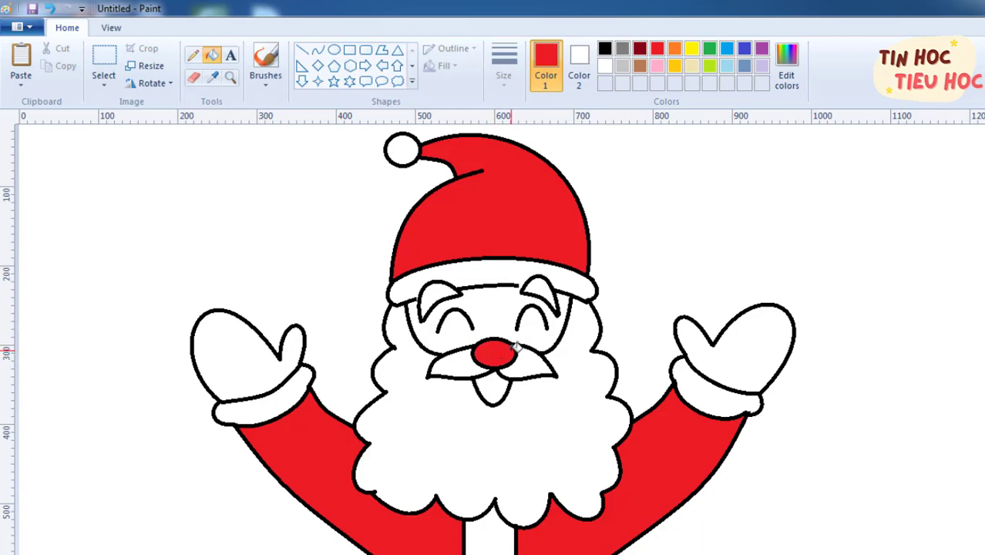
Step: Fill the three wide bricks of the chimney's top row with brown, dark red and orange, from left to right
{"action": "scroll", "coordinate": [493, 339], "scroll_direction": "down", "scroll_amount": 11}
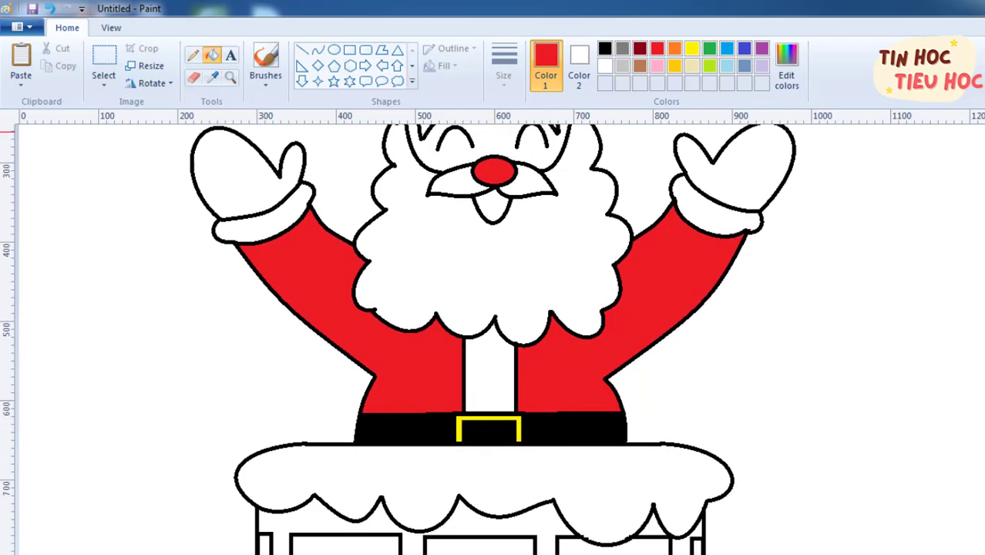
{"action": "left_click", "coordinate": [640, 66]}
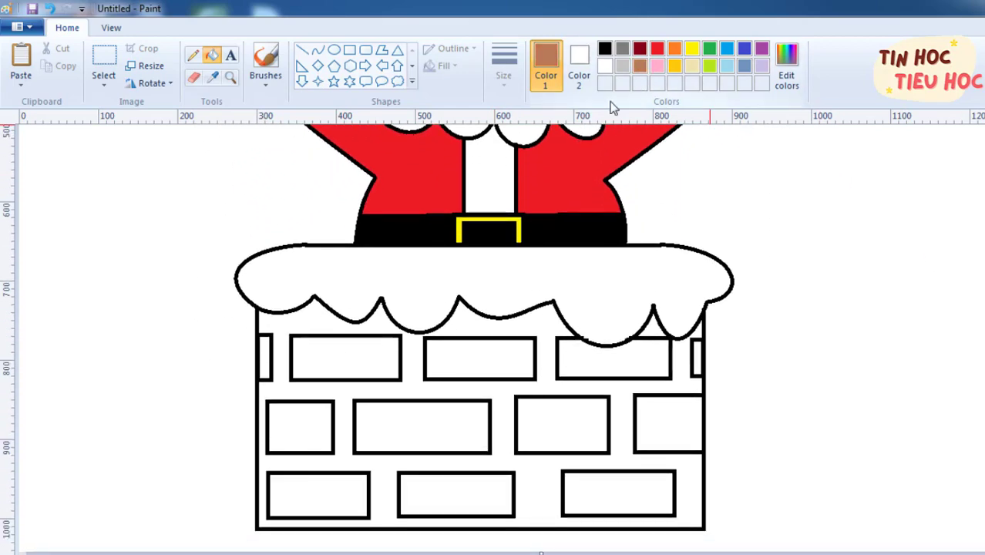
{"action": "left_click", "coordinate": [341, 356]}
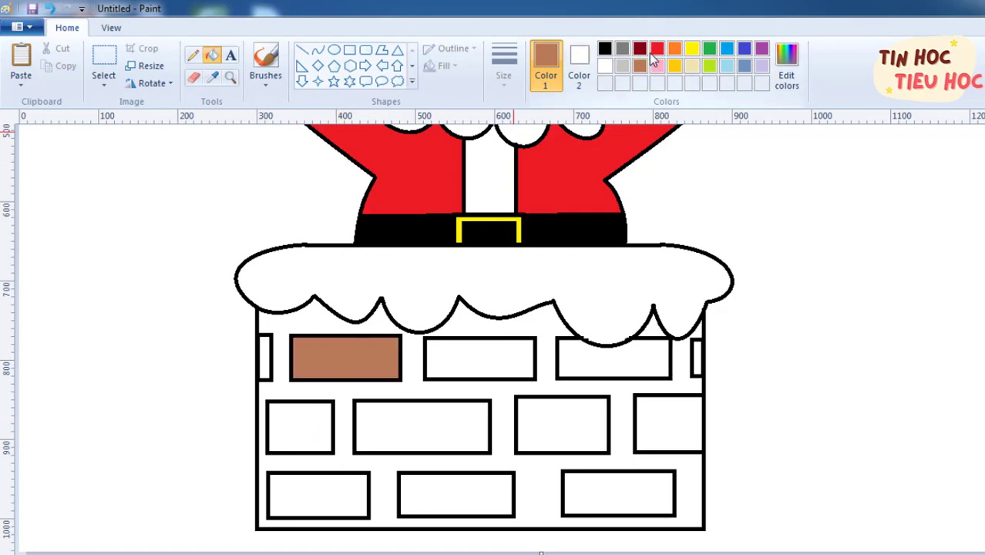
{"action": "left_click", "coordinate": [639, 48]}
{"action": "left_click", "coordinate": [501, 359]}
{"action": "left_click", "coordinate": [675, 48]}
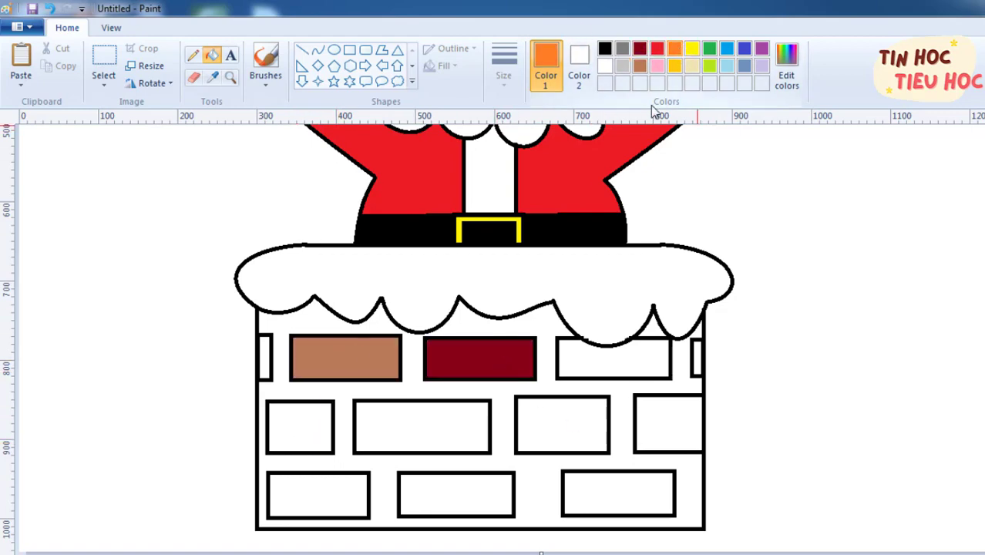
{"action": "left_click", "coordinate": [631, 362]}
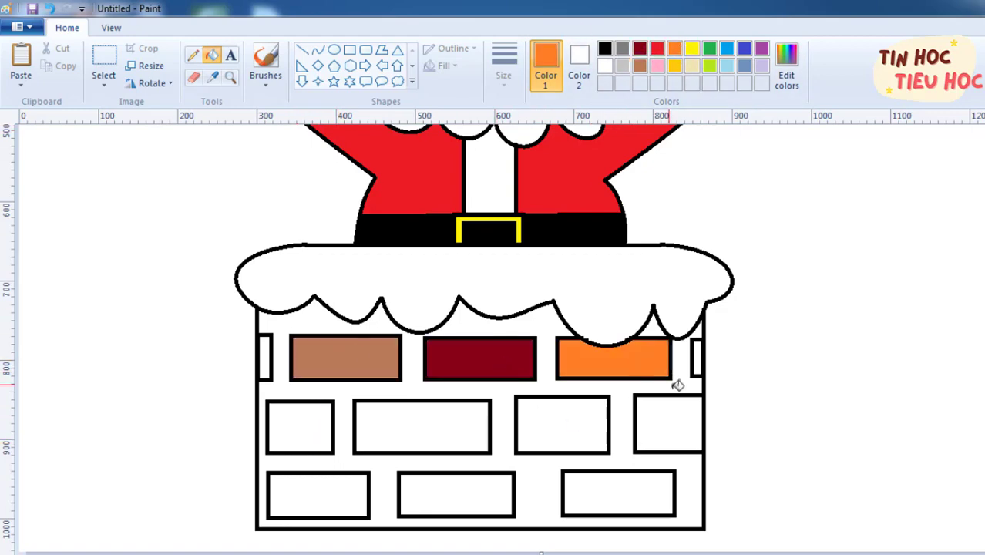
Step: Mix a dark green (red 14, green 69, blue 31) and fill the top row's two narrow end bricks with it
{"action": "left_click", "coordinate": [709, 49]}
{"action": "left_click", "coordinate": [786, 69]}
{"action": "left_click_drag", "start_coordinate": [709, 293], "coordinate": [709, 310]}
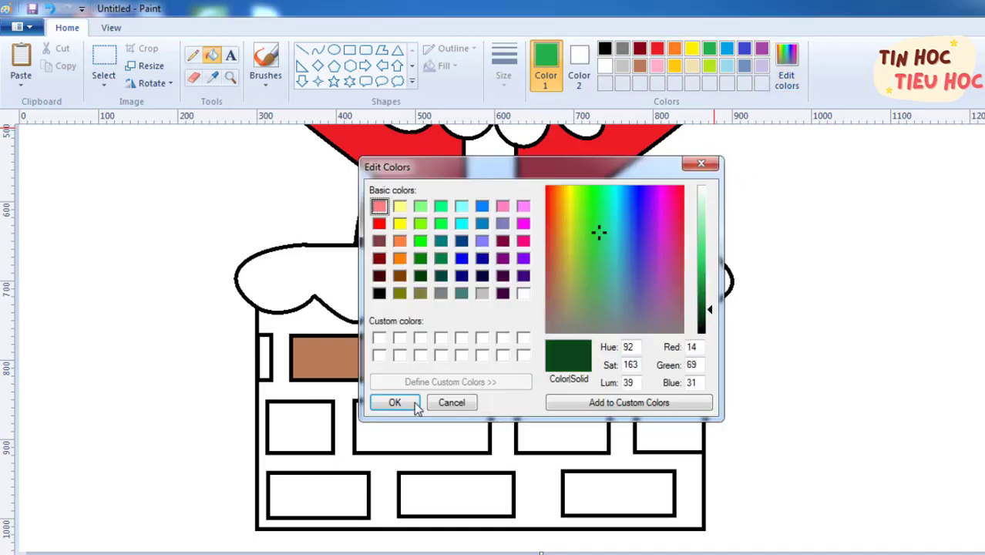
{"action": "left_click", "coordinate": [414, 404]}
{"action": "left_click", "coordinate": [698, 354]}
{"action": "left_click", "coordinate": [264, 354]}
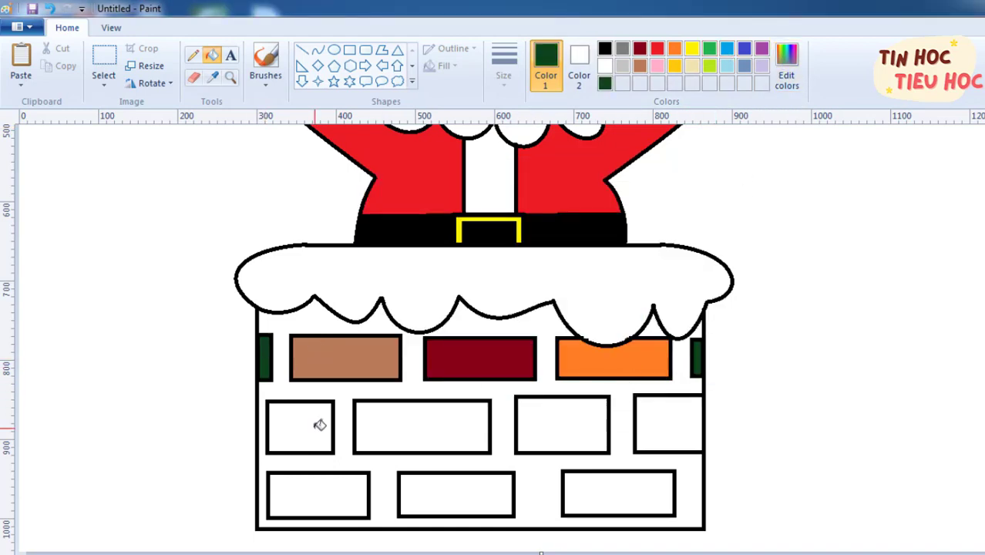
Step: Fill the middle row's first brick and bottom row's second brick orange, and the middle row's second and bottom row's last brick dark green
{"action": "left_click", "coordinate": [674, 49]}
{"action": "left_click", "coordinate": [305, 416]}
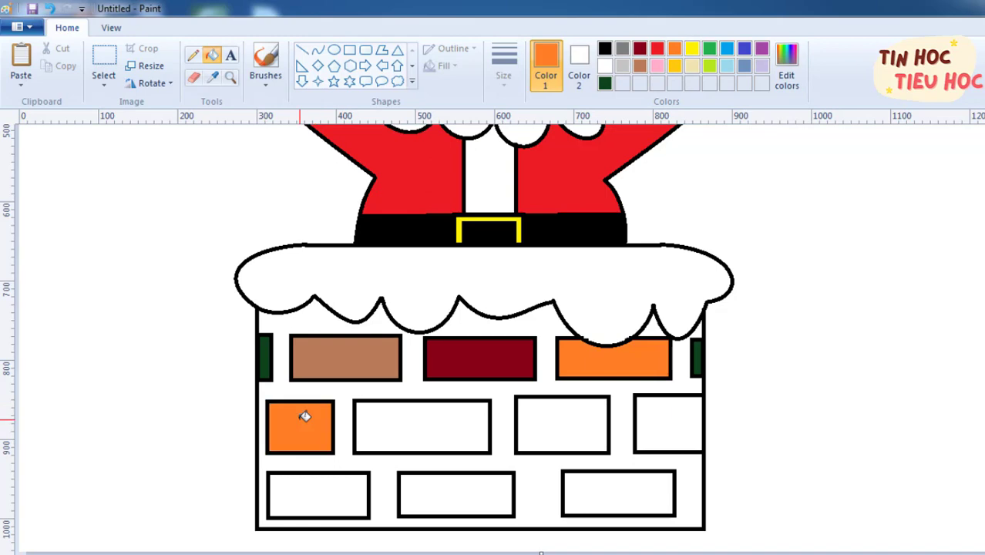
{"action": "left_click", "coordinate": [453, 492]}
{"action": "left_click", "coordinate": [605, 84]}
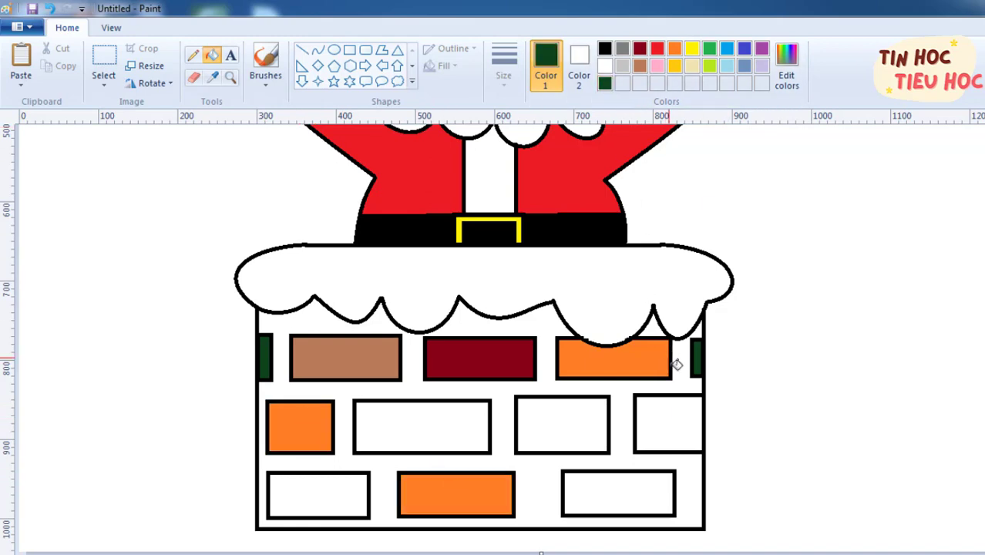
{"action": "left_click", "coordinate": [617, 493]}
{"action": "left_click", "coordinate": [421, 430]}
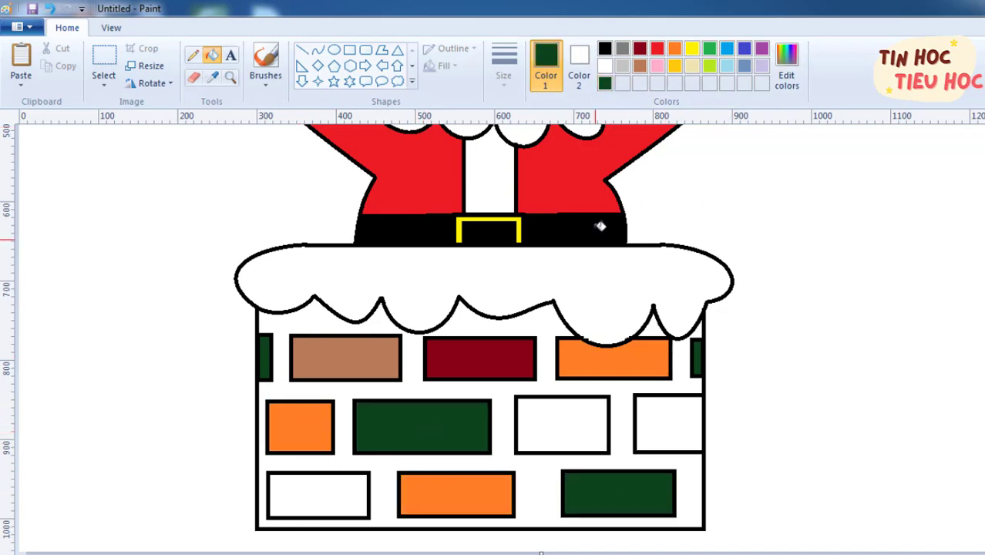
Step: Fill the middle row's third brick and the bottom row's first brick with gold, and the middle row's last brick with beige
{"action": "left_click", "coordinate": [675, 66]}
{"action": "left_click", "coordinate": [595, 422]}
{"action": "left_click", "coordinate": [348, 497]}
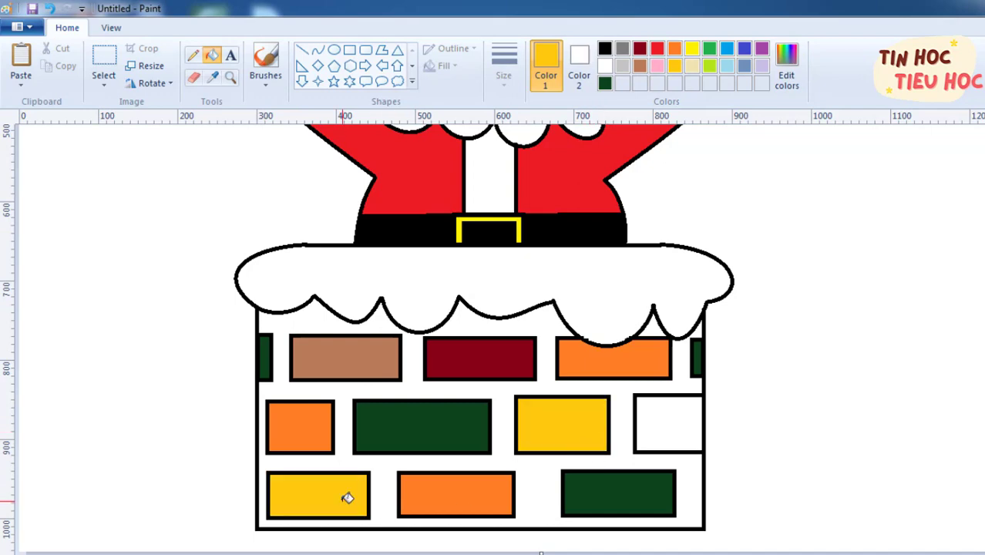
{"action": "left_click", "coordinate": [691, 66]}
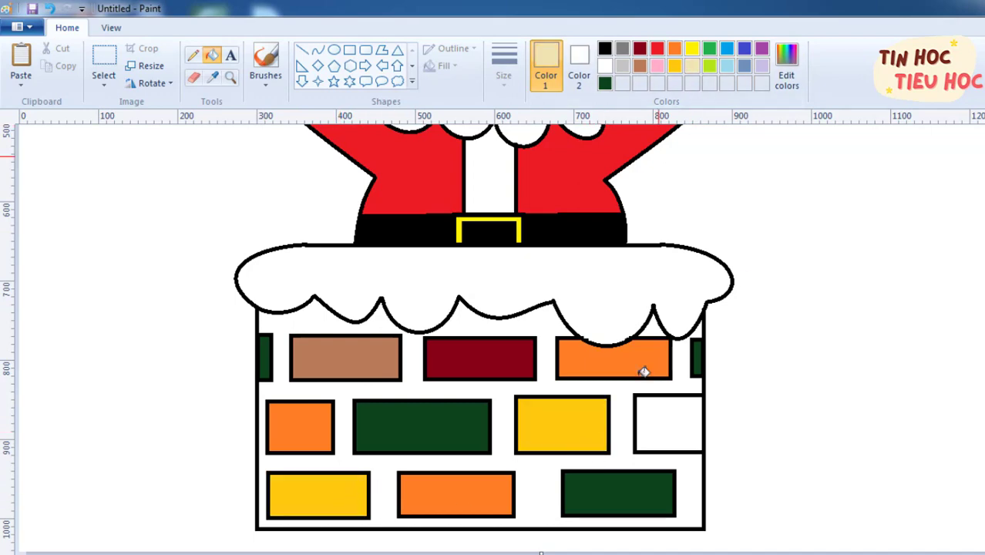
{"action": "left_click", "coordinate": [683, 427]}
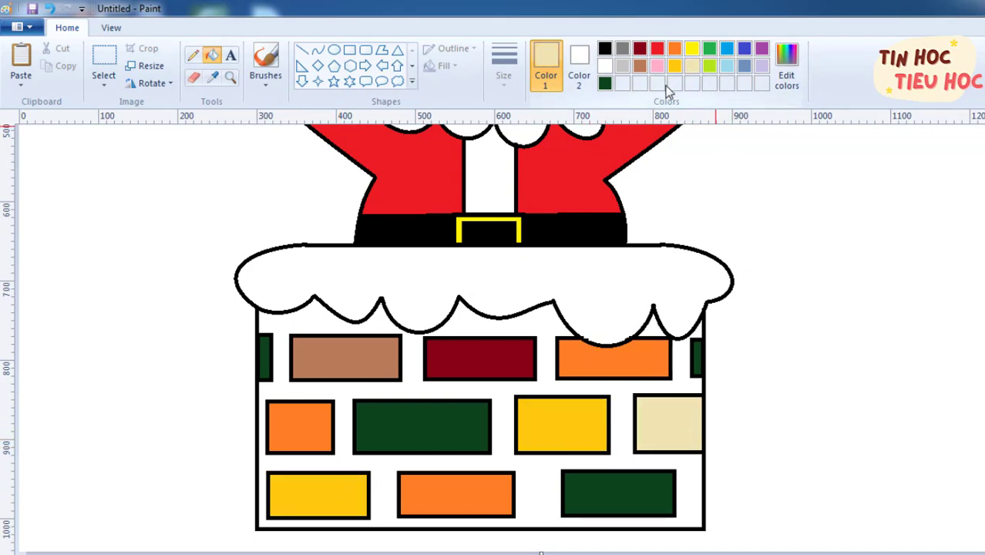
Step: Mix a lighter shade of orange and fill the chimney wall between the bricks with it
{"action": "left_click", "coordinate": [673, 48]}
{"action": "left_click", "coordinate": [786, 66]}
{"action": "mouse_move", "coordinate": [705, 251]}
{"action": "left_mouse_down"}
{"action": "mouse_move", "coordinate": [706, 220]}
{"action": "mouse_move", "coordinate": [705, 231]}
{"action": "left_mouse_up"}
{"action": "left_click", "coordinate": [395, 402]}
{"action": "left_click", "coordinate": [542, 389]}
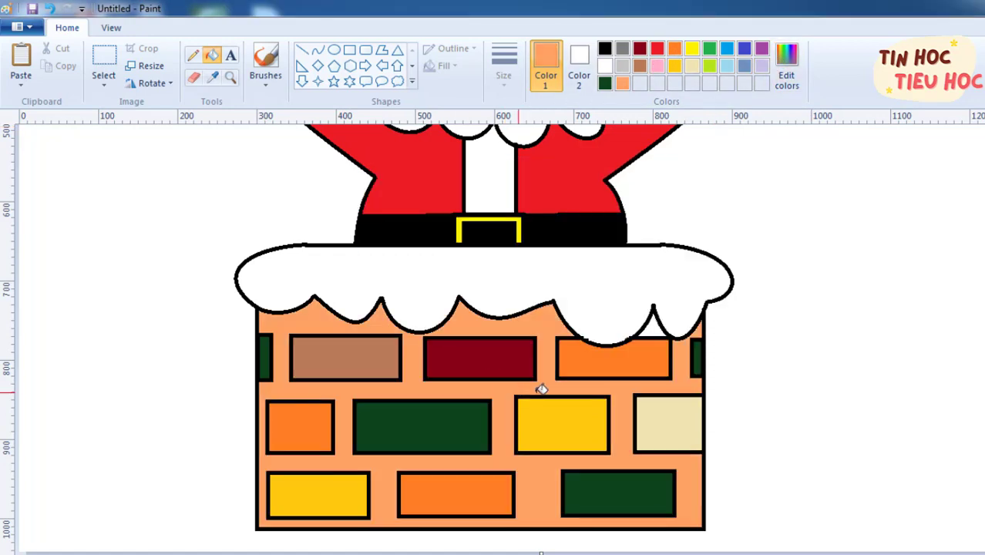
Step: Mix a very light lavender and fill the snow on top of the chimney with it
{"action": "scroll", "coordinate": [493, 339], "scroll_direction": "up", "scroll_amount": 5}
{"action": "scroll", "coordinate": [493, 339], "scroll_direction": "down", "scroll_amount": 5}
{"action": "scroll", "coordinate": [493, 339], "scroll_direction": "up", "scroll_amount": 5}
{"action": "scroll", "coordinate": [494, 339], "scroll_direction": "down", "scroll_amount": 1}
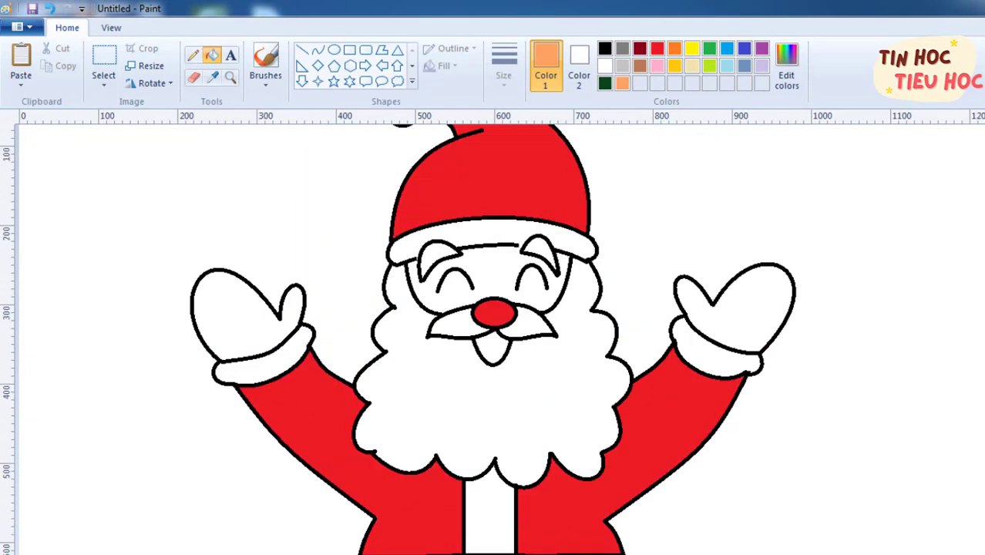
{"action": "scroll", "coordinate": [956, 217], "scroll_direction": "down", "scroll_amount": 1}
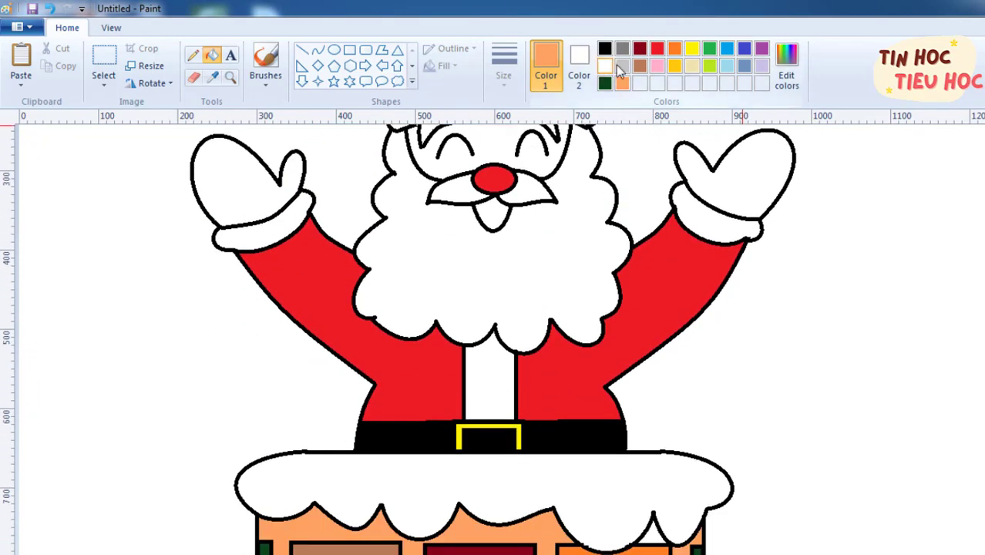
{"action": "left_click", "coordinate": [691, 66]}
{"action": "left_click", "coordinate": [786, 75]}
{"action": "left_click_drag", "start_coordinate": [709, 219], "coordinate": [709, 203]}
{"action": "left_click", "coordinate": [389, 401]}
{"action": "scroll", "coordinate": [501, 339], "scroll_direction": "down", "scroll_amount": 4}
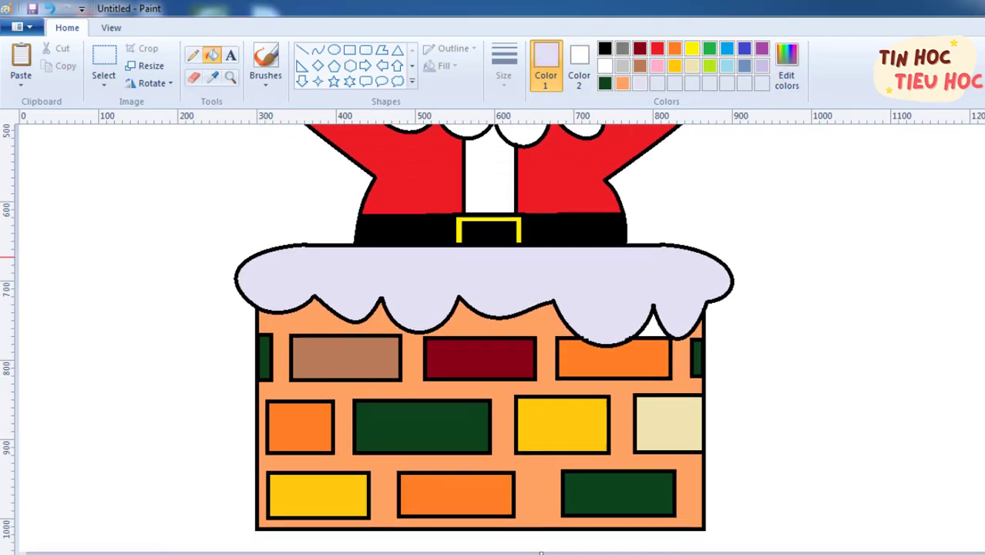
{"action": "scroll", "coordinate": [501, 339], "scroll_direction": "up", "scroll_amount": 8}
{"action": "scroll", "coordinate": [501, 339], "scroll_direction": "down", "scroll_amount": 9}
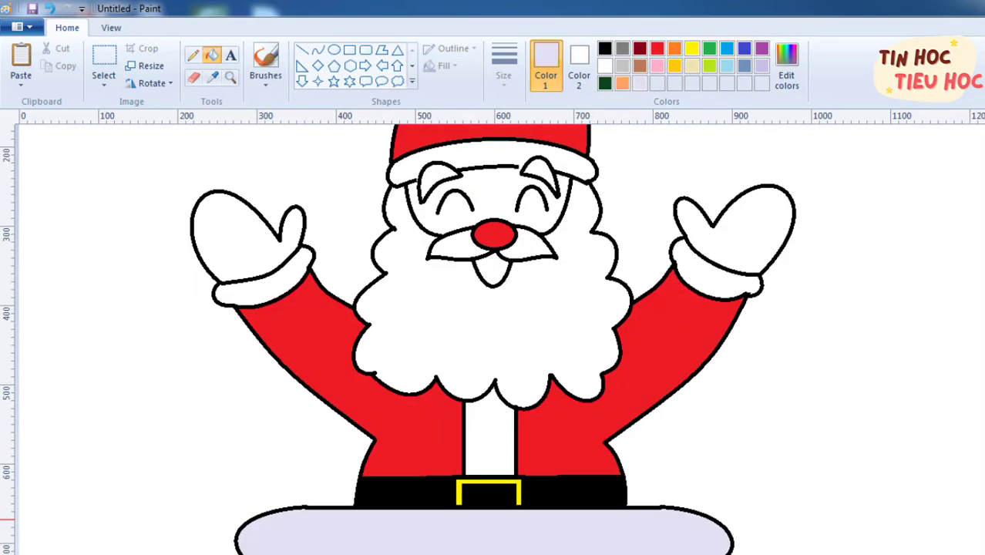
Step: Trace over both of Santa's closed eyes with thicker black curves
{"action": "scroll", "coordinate": [501, 340], "scroll_direction": "up", "scroll_amount": 5}
{"action": "scroll", "coordinate": [504, 416], "scroll_direction": "down", "scroll_amount": 2}
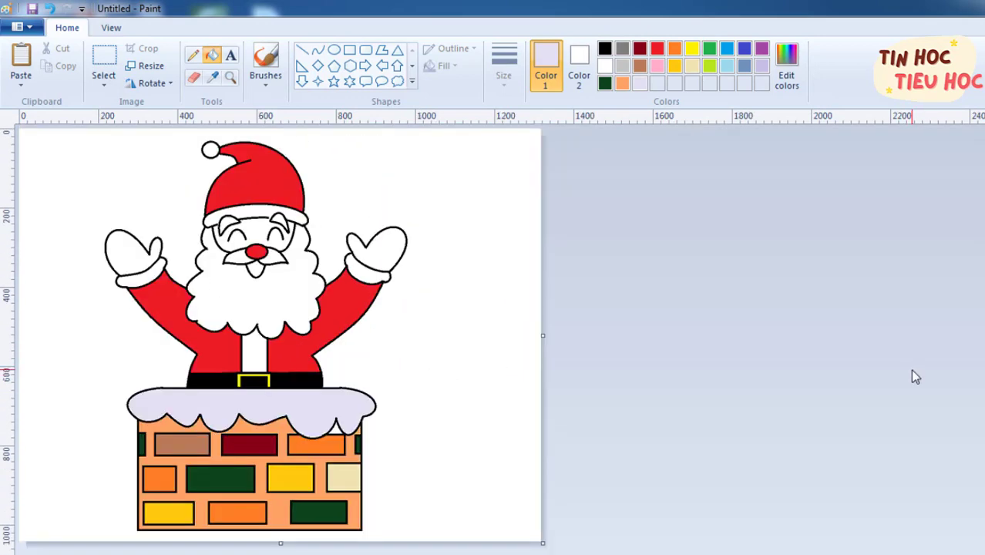
{"action": "scroll", "coordinate": [505, 339], "scroll_direction": "up", "scroll_amount": 2}
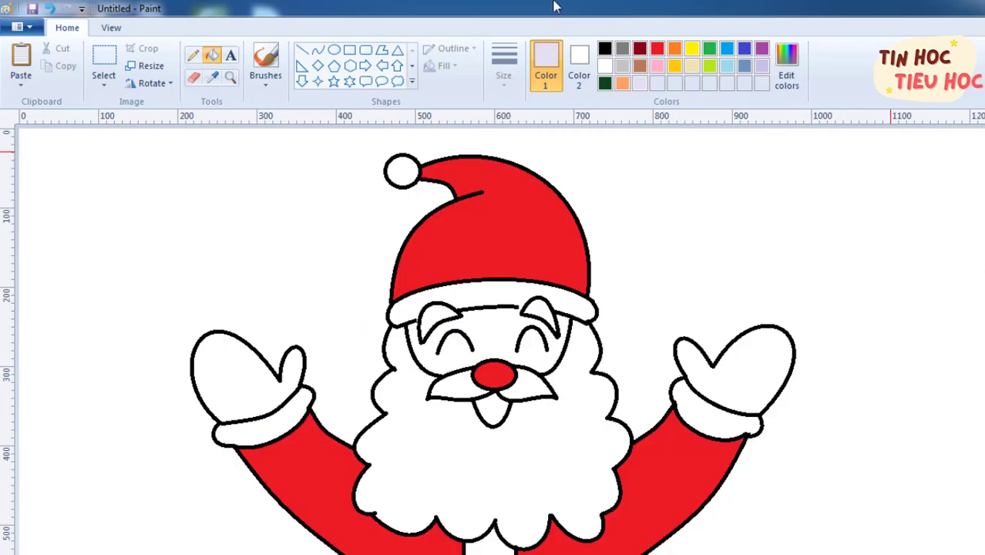
{"action": "left_click", "coordinate": [317, 50]}
{"action": "left_click", "coordinate": [503, 65]}
{"action": "left_click", "coordinate": [509, 116]}
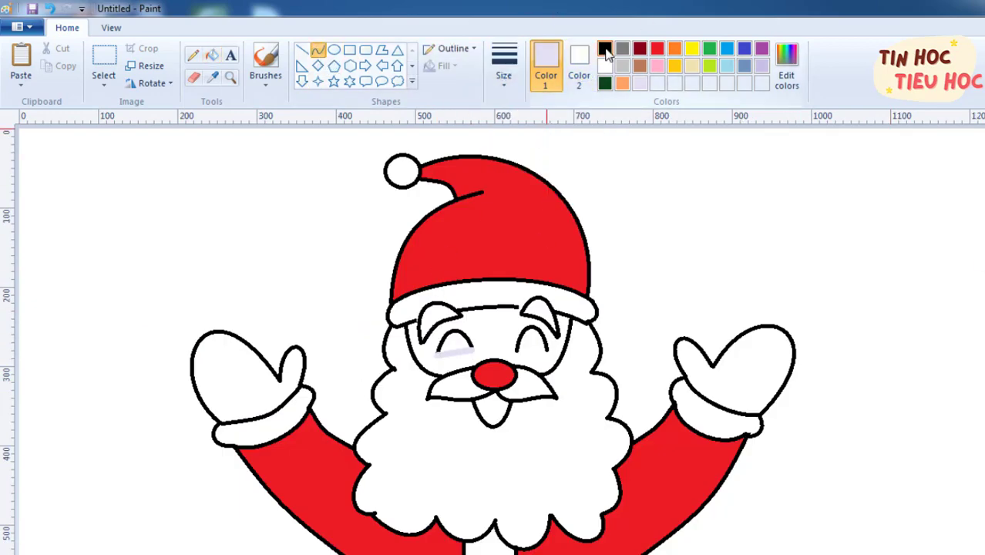
{"action": "left_click", "coordinate": [604, 47]}
{"action": "left_click_drag", "start_coordinate": [436, 356], "coordinate": [472, 350]}
{"action": "mouse_move", "coordinate": [455, 353]}
{"action": "left_mouse_down"}
{"action": "mouse_move", "coordinate": [453, 328]}
{"action": "mouse_move", "coordinate": [466, 331]}
{"action": "left_mouse_up"}
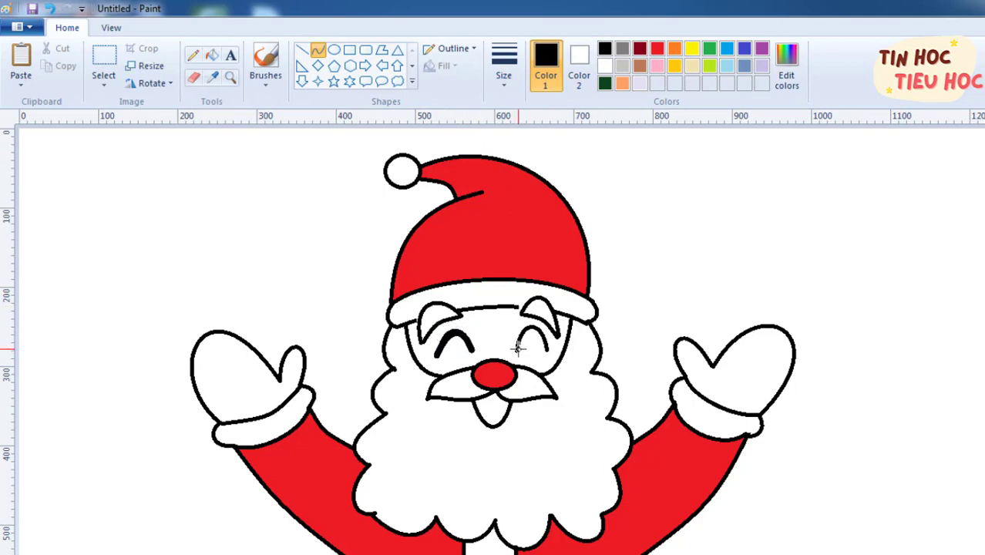
{"action": "mouse_move", "coordinate": [516, 350]}
{"action": "left_mouse_down"}
{"action": "mouse_move", "coordinate": [544, 351]}
{"action": "mouse_move", "coordinate": [521, 319]}
{"action": "mouse_move", "coordinate": [534, 336]}
{"action": "mouse_move", "coordinate": [540, 319]}
{"action": "left_mouse_up"}
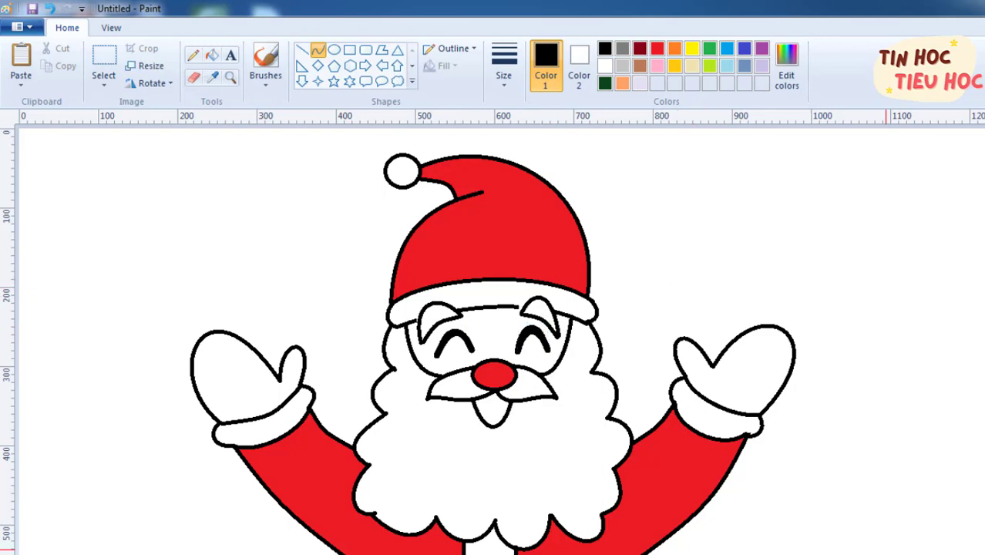
Step: Mix a very dark grey and fill both of Santa's mittens with it
{"action": "key", "text": "ctrl+Page_Down"}
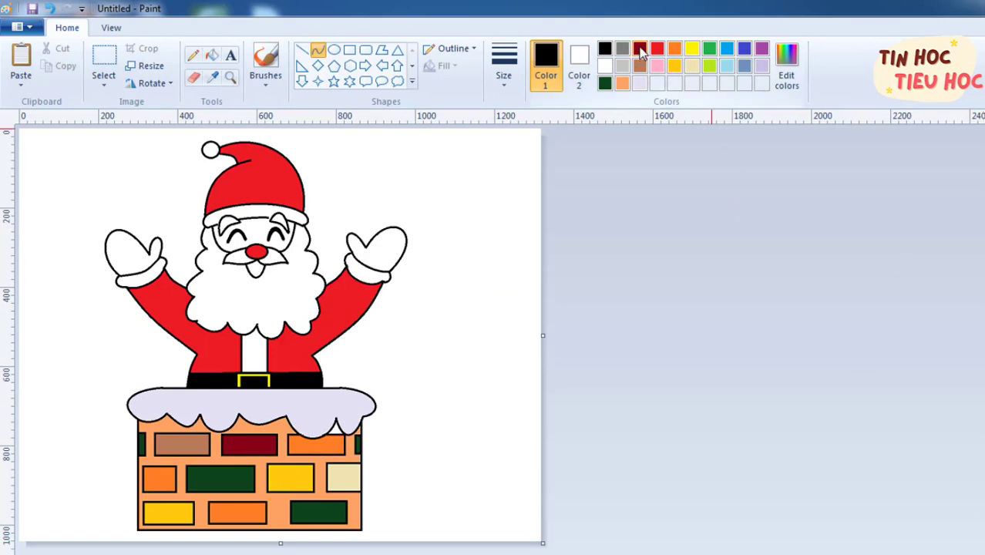
{"action": "left_click", "coordinate": [786, 66]}
{"action": "left_click", "coordinate": [698, 314]}
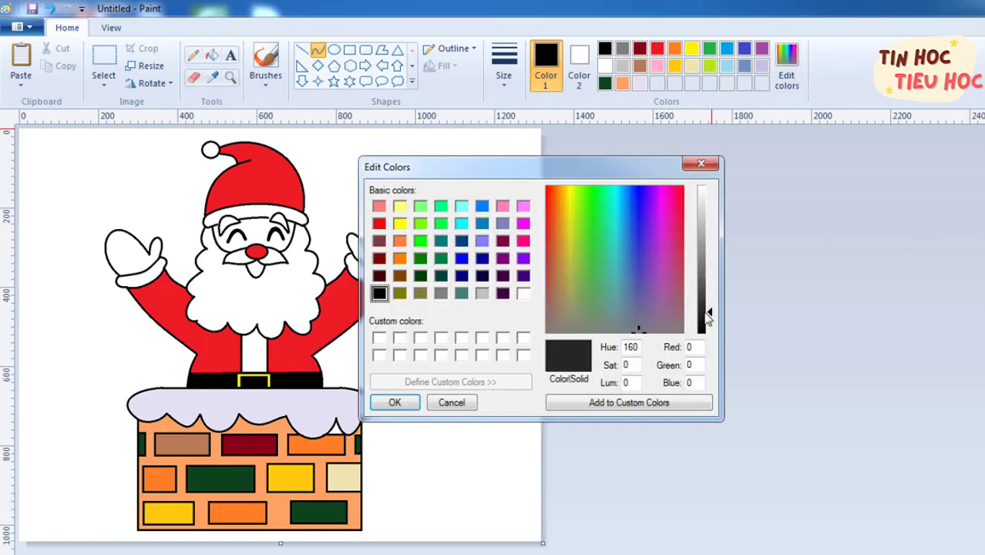
{"action": "left_click", "coordinate": [411, 411]}
{"action": "left_click", "coordinate": [211, 55]}
{"action": "left_click", "coordinate": [127, 251]}
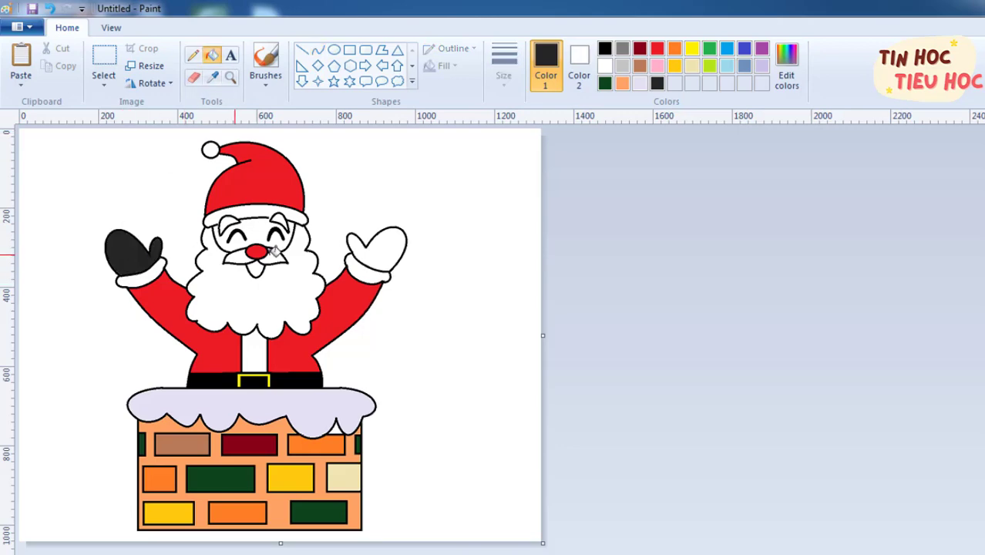
{"action": "left_click", "coordinate": [382, 246]}
{"action": "key", "text": "ctrl+Page_Up"}
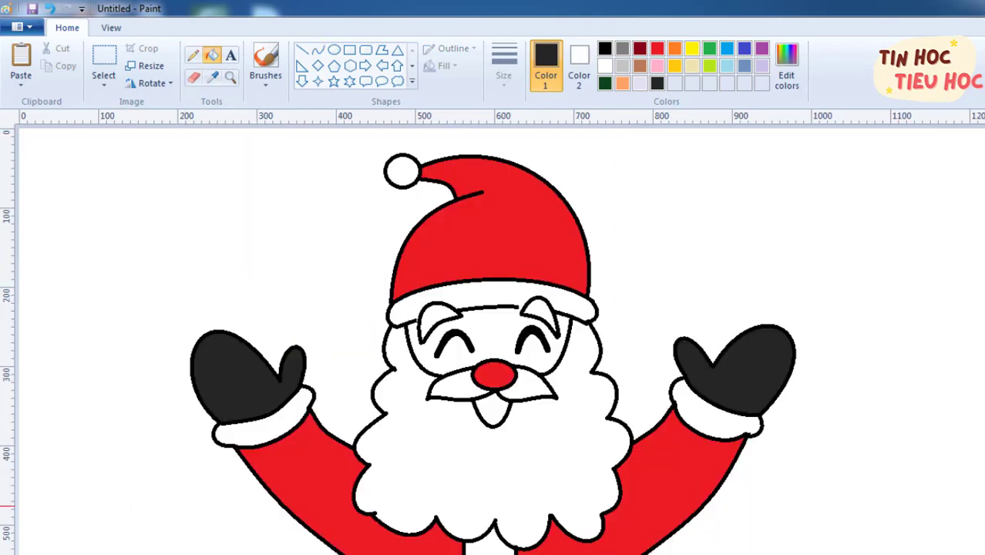
{"action": "scroll", "coordinate": [494, 340], "scroll_direction": "down", "scroll_amount": 3}
{"action": "scroll", "coordinate": [494, 339], "scroll_direction": "up", "scroll_amount": 2}
{"action": "scroll", "coordinate": [494, 339], "scroll_direction": "down", "scroll_amount": 2}
{"action": "scroll", "coordinate": [493, 340], "scroll_direction": "up", "scroll_amount": 2}
{"action": "scroll", "coordinate": [494, 339], "scroll_direction": "up", "scroll_amount": 1}
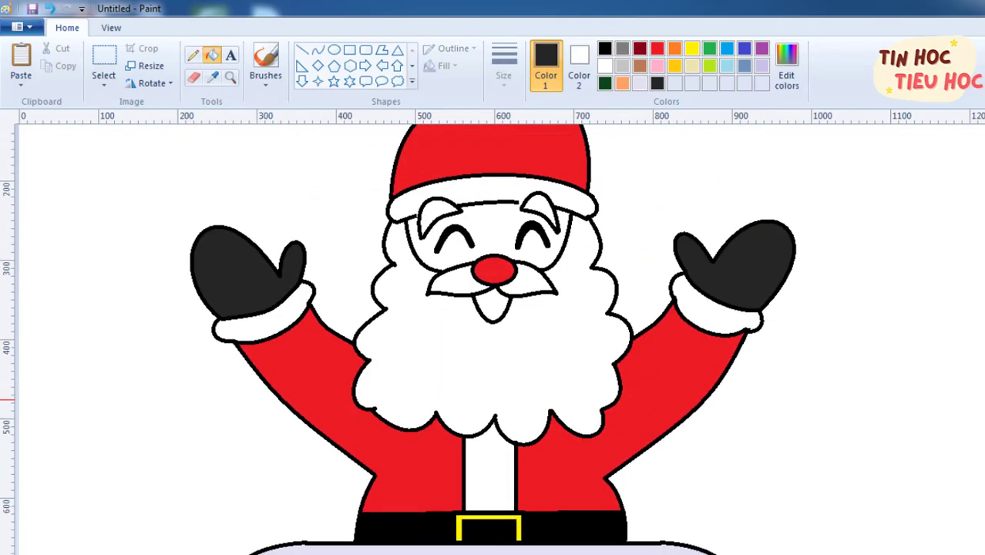
{"action": "key", "text": "ctrl+Page_Down"}
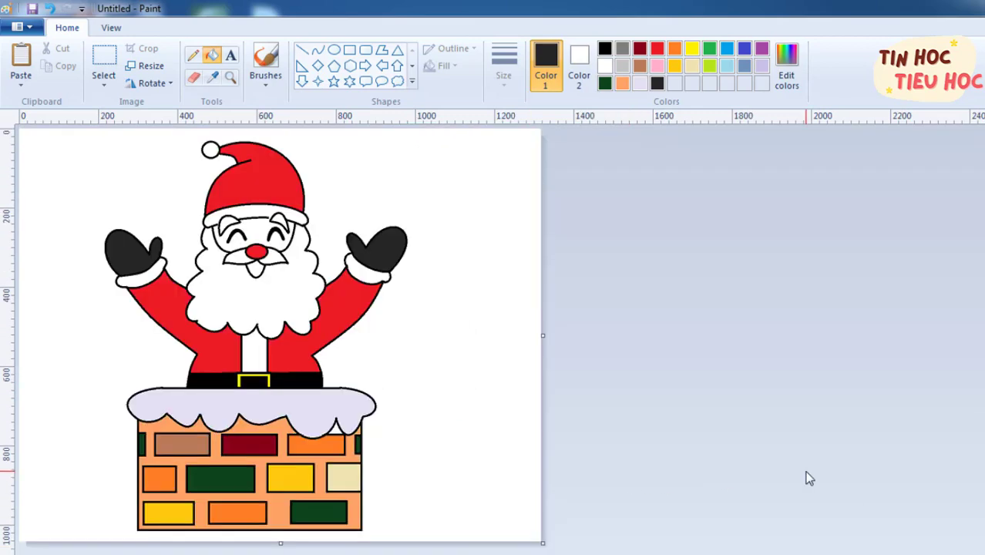
Step: Draw three yellow five-point stars: in the canvas's upper-right corner, right of the belt, and near the left edge beside the snow
{"action": "left_click", "coordinate": [334, 81]}
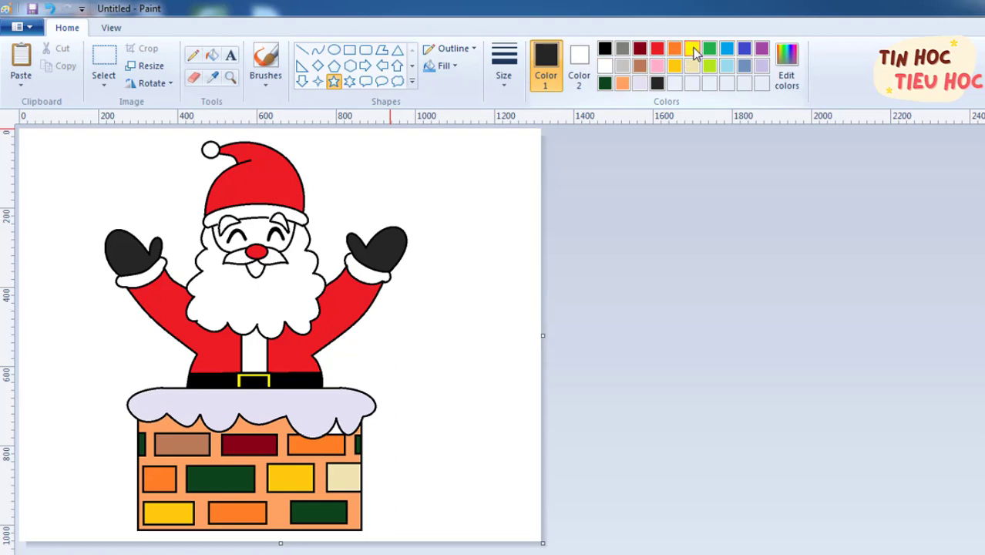
{"action": "left_click", "coordinate": [692, 49]}
{"action": "left_click_drag", "start_coordinate": [451, 156], "coordinate": [508, 205]}
{"action": "left_click_drag", "start_coordinate": [396, 342], "coordinate": [431, 377]}
{"action": "left_click_drag", "start_coordinate": [46, 375], "coordinate": [81, 419]}
Step: Draw yellow six-point stars in the upper-left and lower-right corners of the canvas
{"action": "left_click", "coordinate": [349, 81]}
{"action": "mouse_move", "coordinate": [44, 168]}
{"action": "left_mouse_down"}
{"action": "mouse_move", "coordinate": [68, 205]}
{"action": "mouse_move", "coordinate": [89, 207]}
{"action": "left_mouse_up"}
{"action": "left_click_drag", "start_coordinate": [418, 467], "coordinate": [478, 525]}
Step: Draw three yellow four-point stars: right of the hat, below the mitten on the canvas's left side, and in the lower-left corner
{"action": "left_click", "coordinate": [317, 81]}
{"action": "left_click_drag", "start_coordinate": [362, 158], "coordinate": [393, 191]}
{"action": "left_click_drag", "start_coordinate": [80, 311], "coordinate": [108, 342]}
{"action": "left_click_drag", "start_coordinate": [55, 475], "coordinate": [101, 518]}
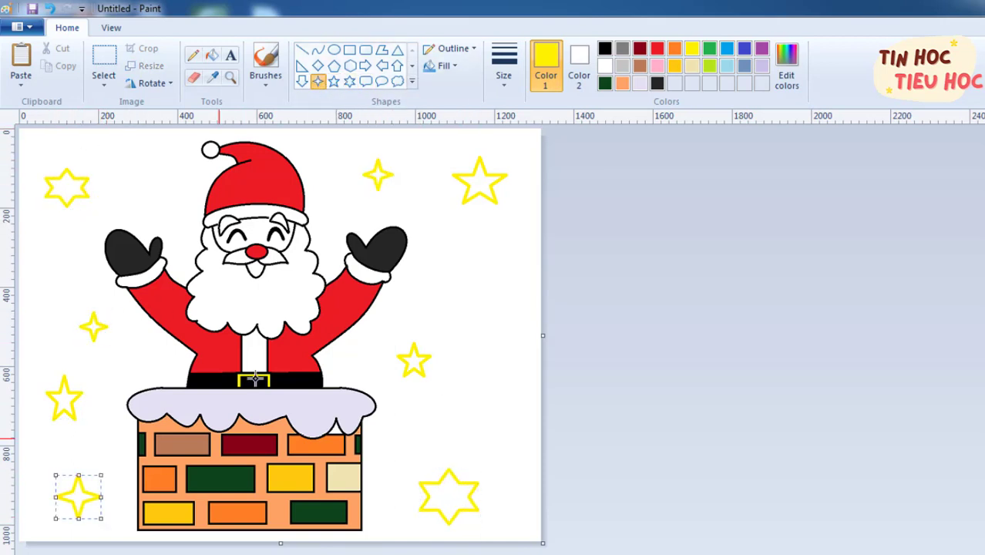
Step: Fill the upper-right and left-edge five-point stars, the lower-left four-point star and the lower-right six-point star with yellow
{"action": "left_click", "coordinate": [212, 54]}
{"action": "left_click", "coordinate": [479, 183]}
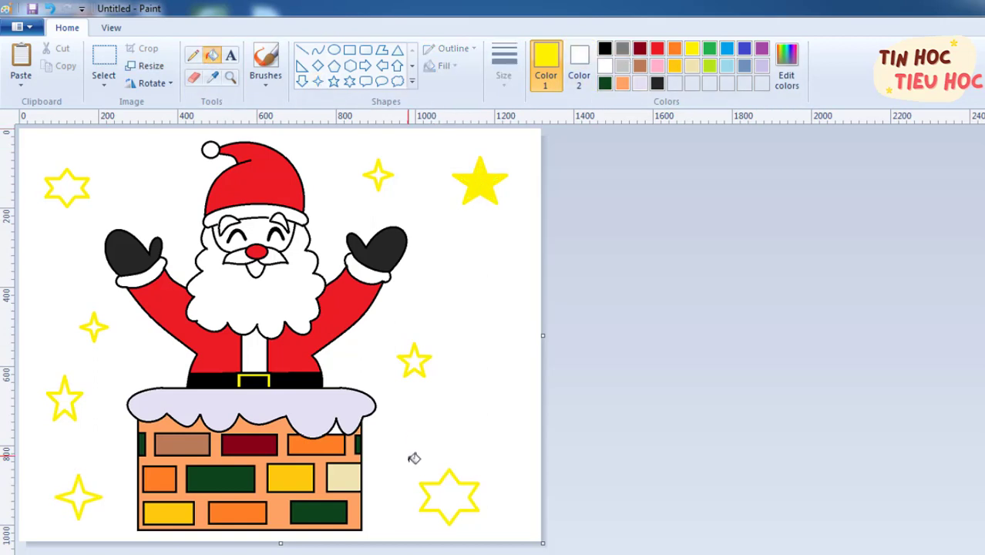
{"action": "left_click", "coordinate": [74, 397]}
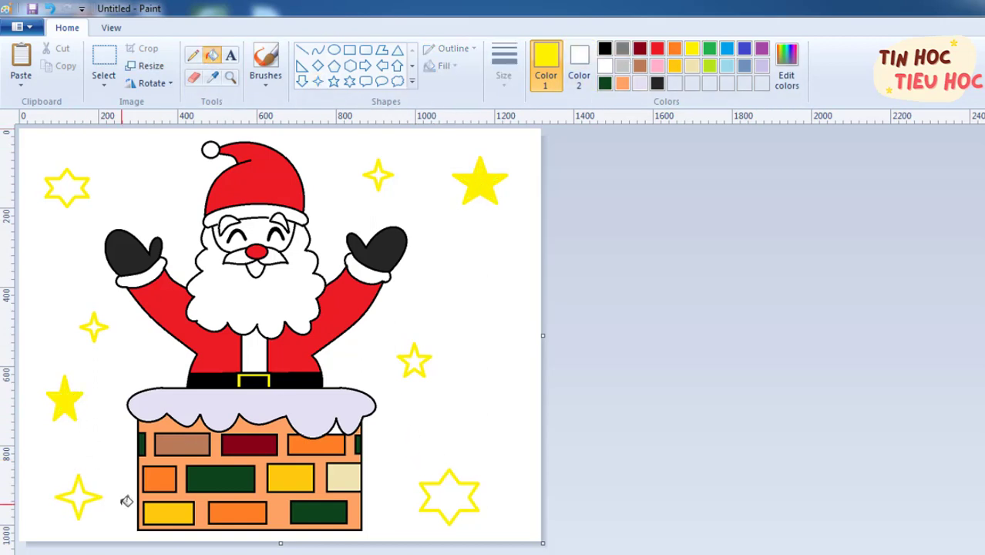
{"action": "left_click", "coordinate": [78, 494]}
{"action": "left_click", "coordinate": [455, 508]}
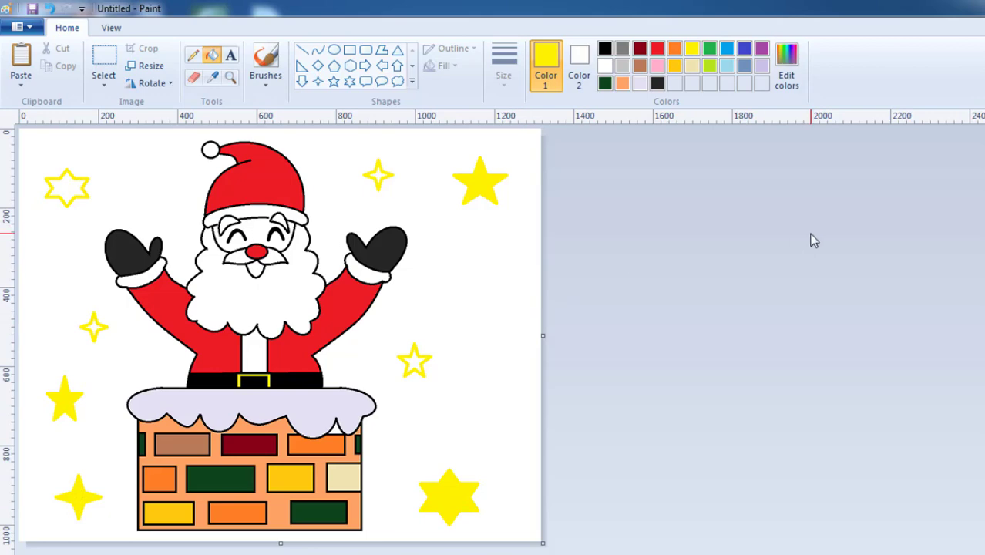